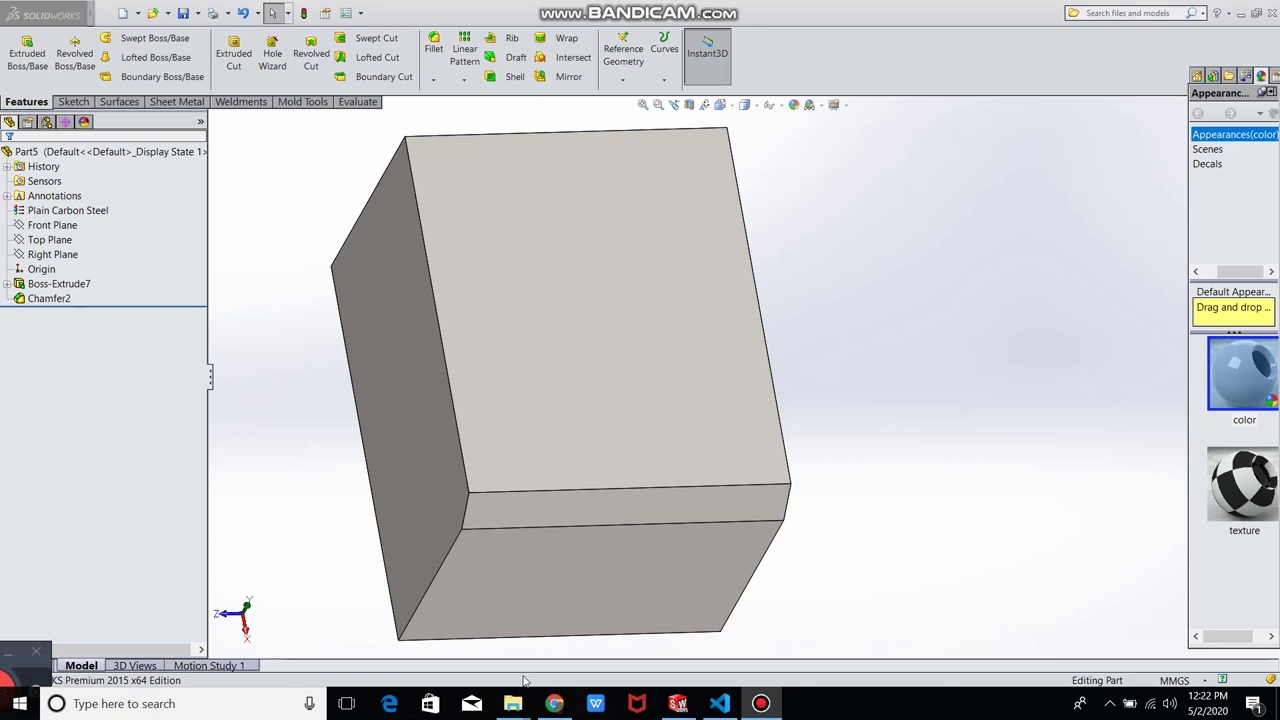
Launch Hole Wizard on the block to show its hole specification (countersink, M10, Loose).
click(770, 708)
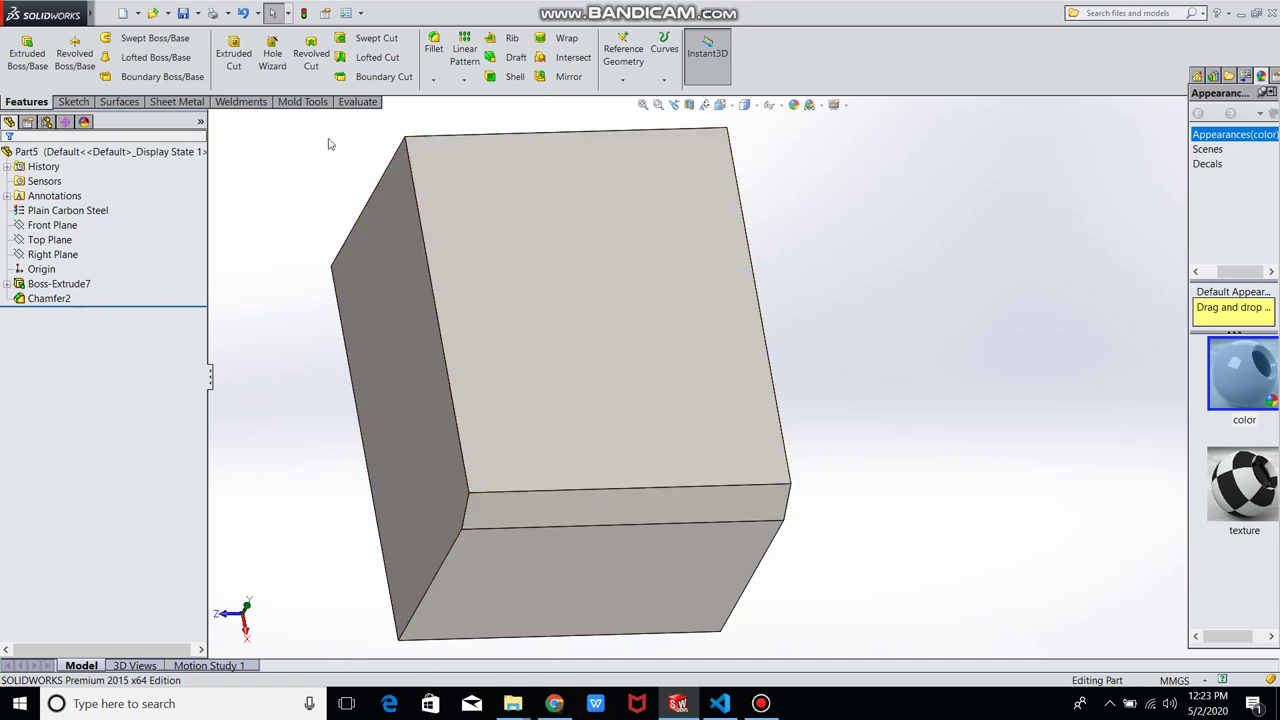
click(279, 66)
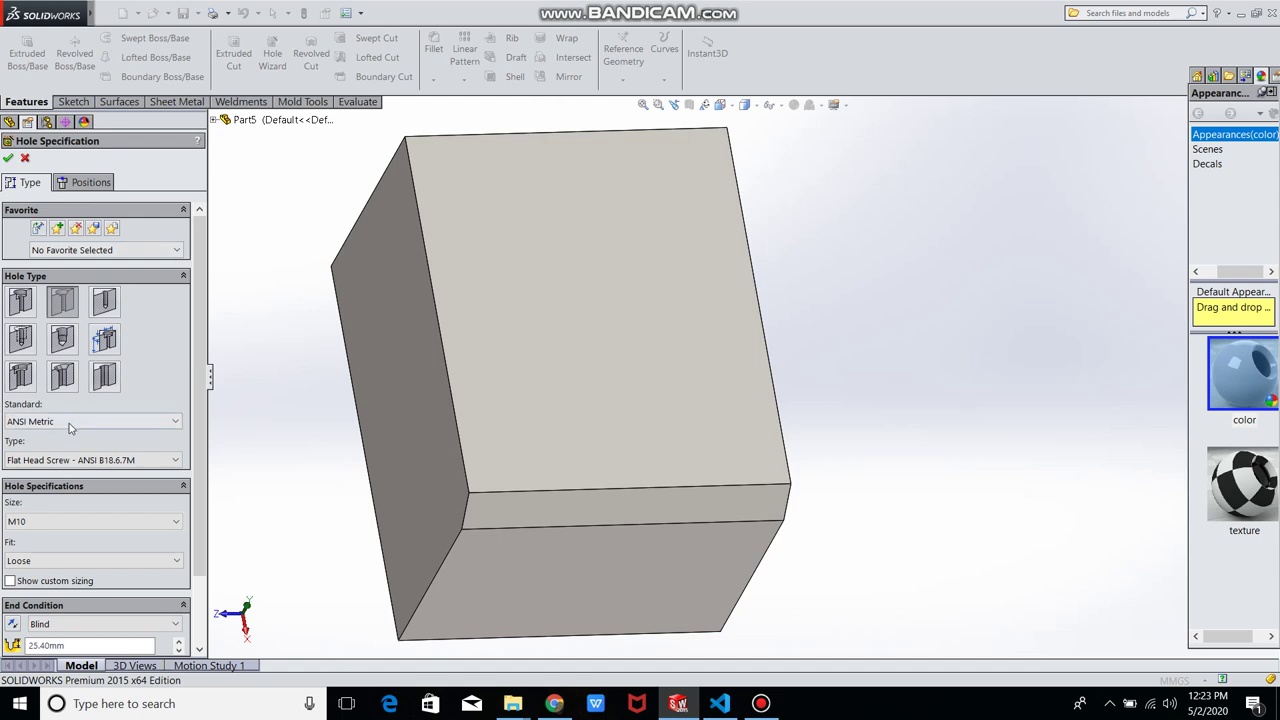
click(155, 423)
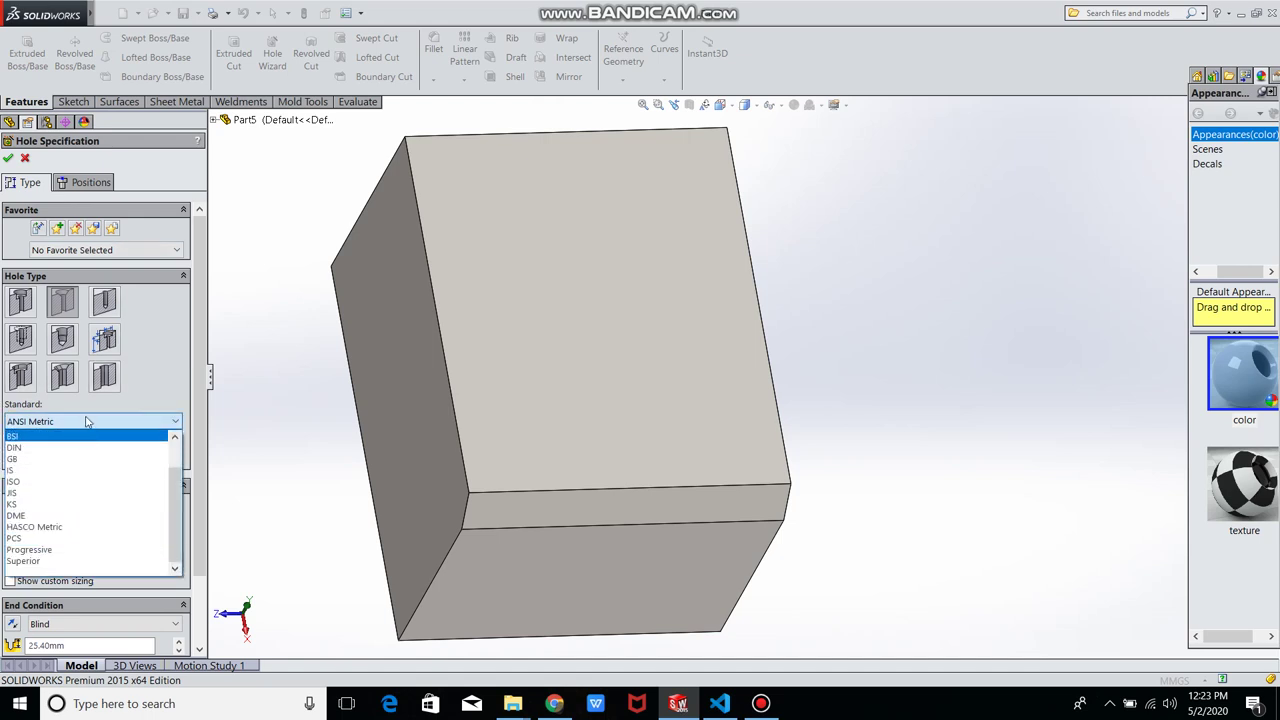
scroll(75, 490, up, 1)
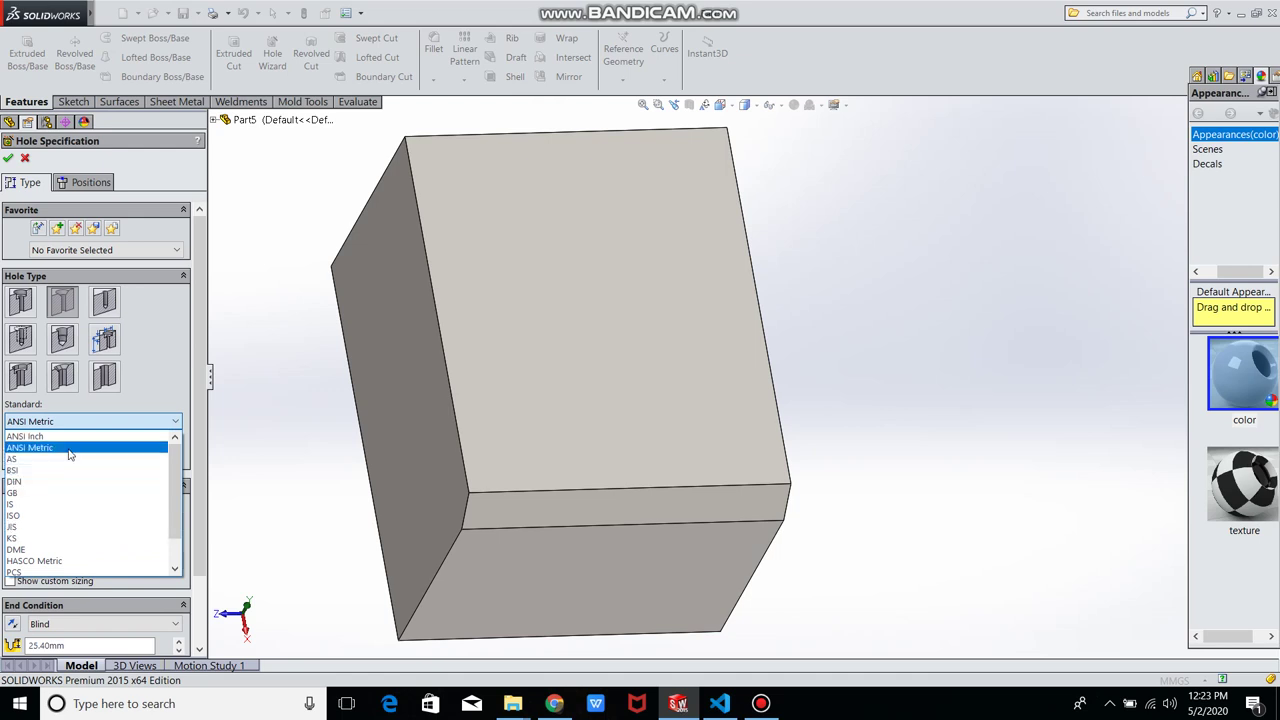
click(69, 448)
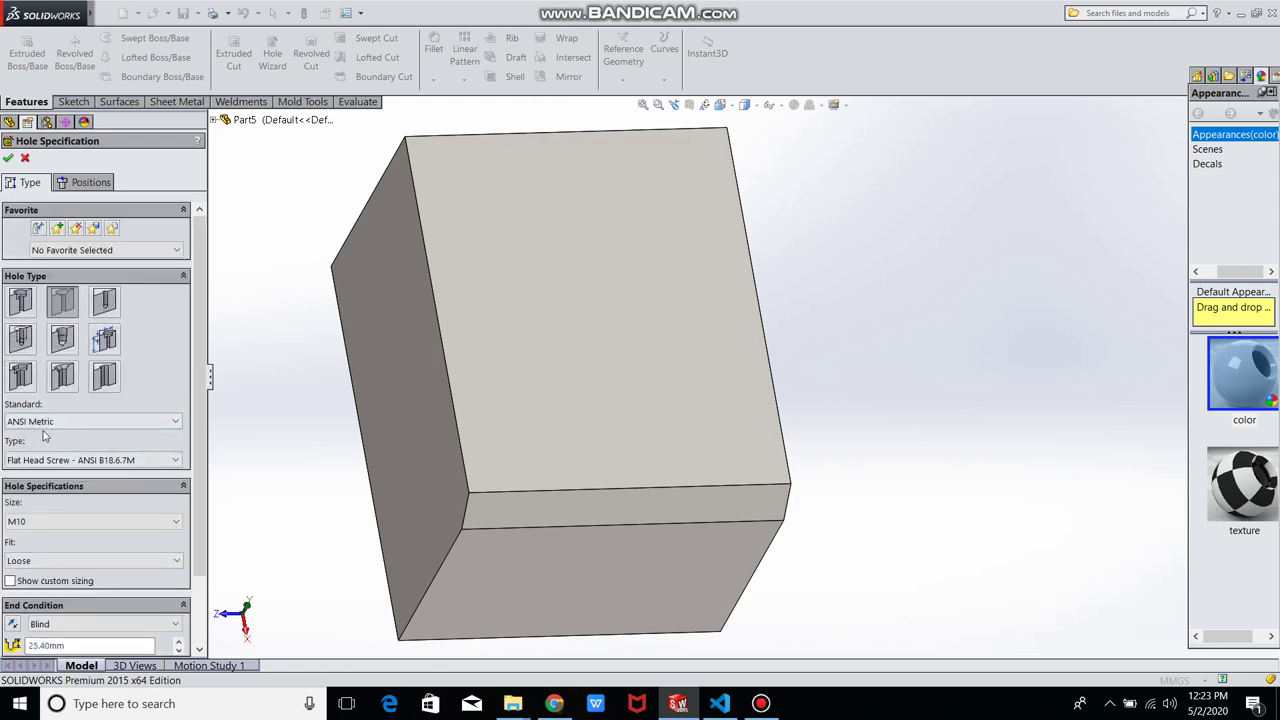
click(125, 456)
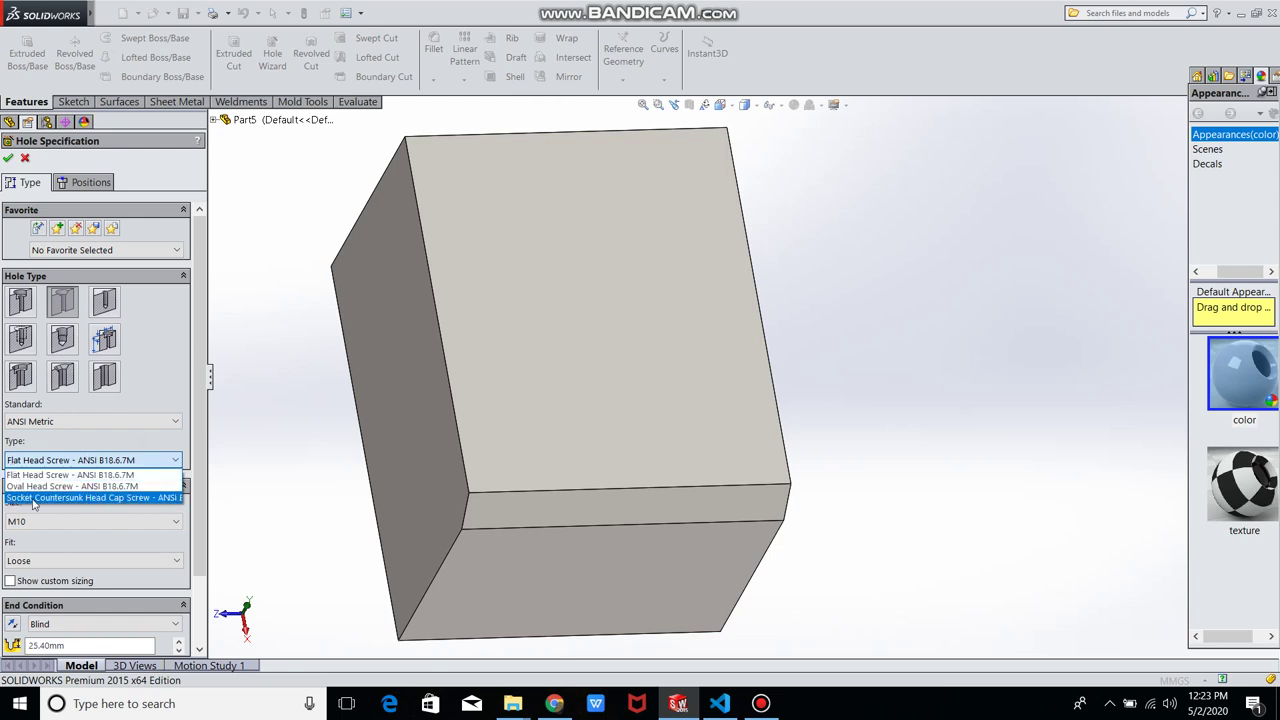
Use the Socket Countersunk Head Cap Screw type, keep size M10 and Loose fit, and show custom sizing.
click(79, 479)
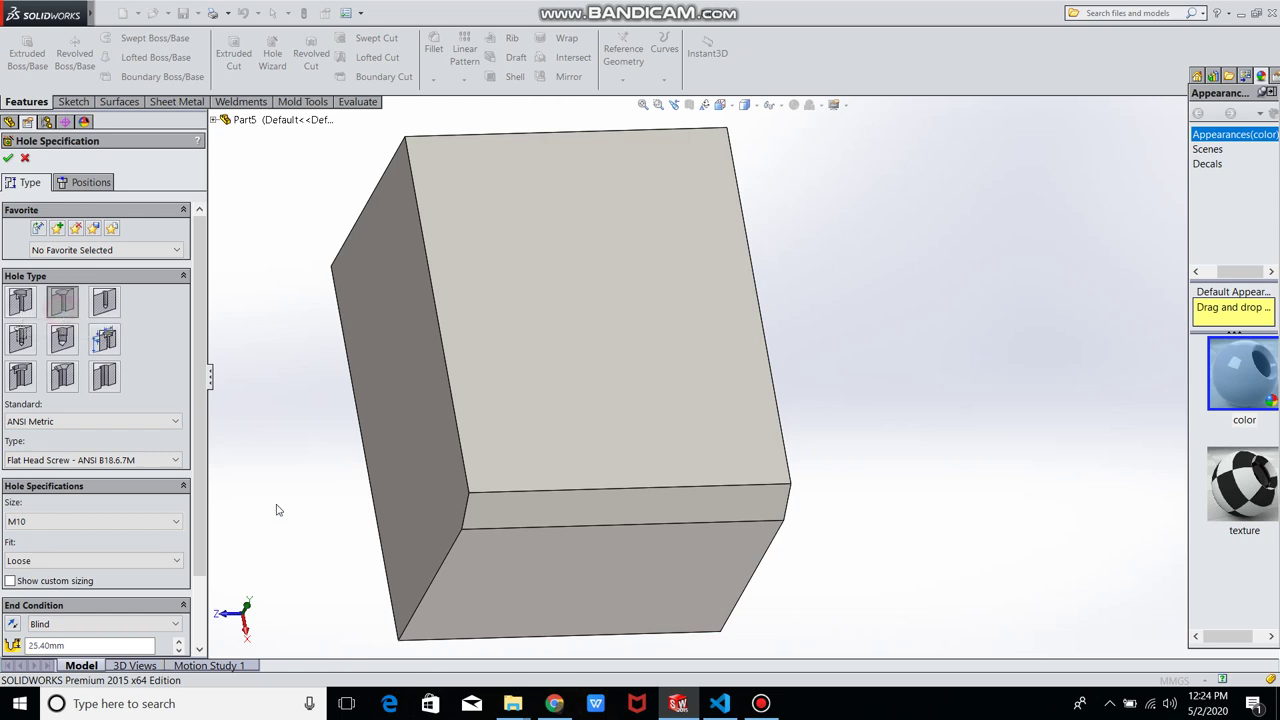
scroll(157, 465, down, 2)
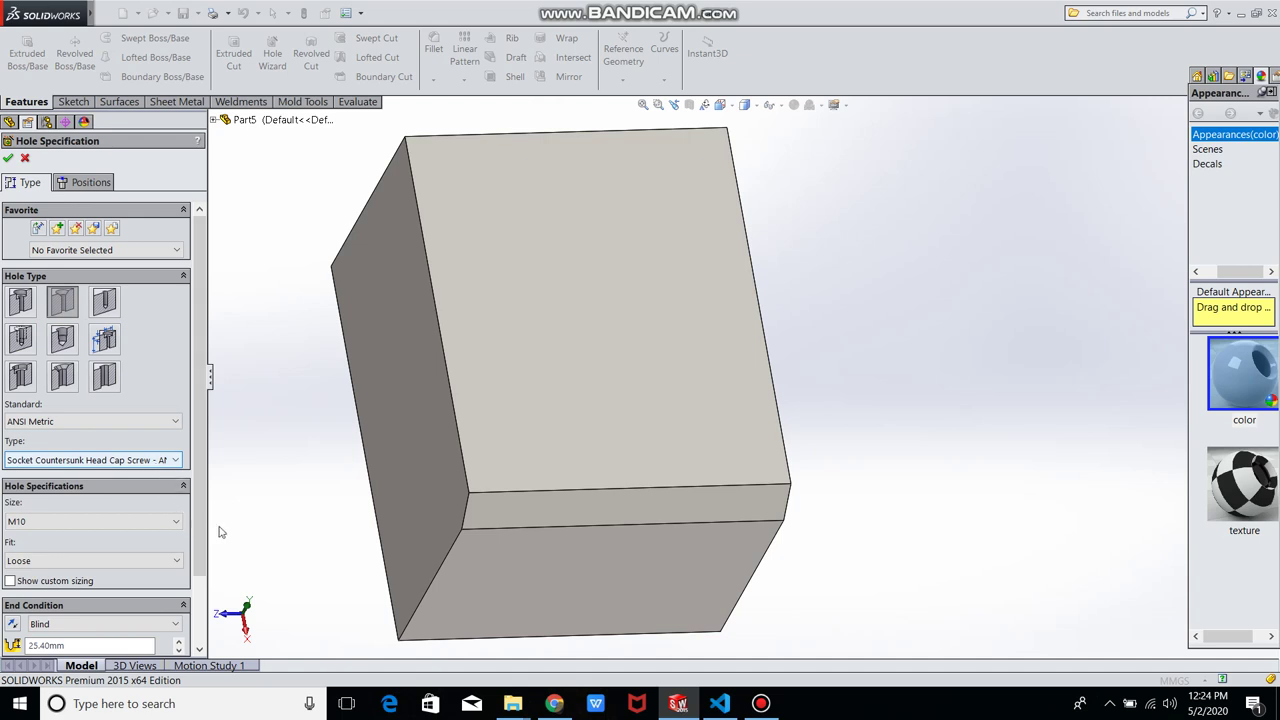
scroll(220, 532, down, 2)
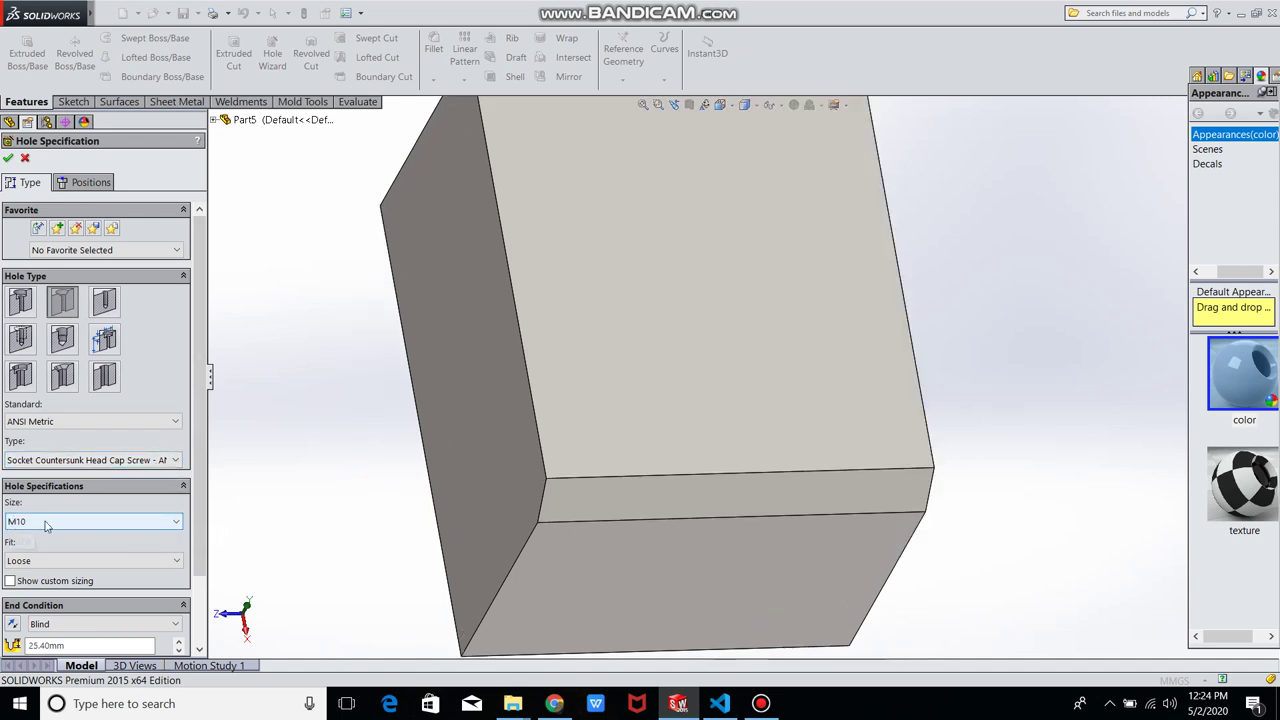
click(176, 524)
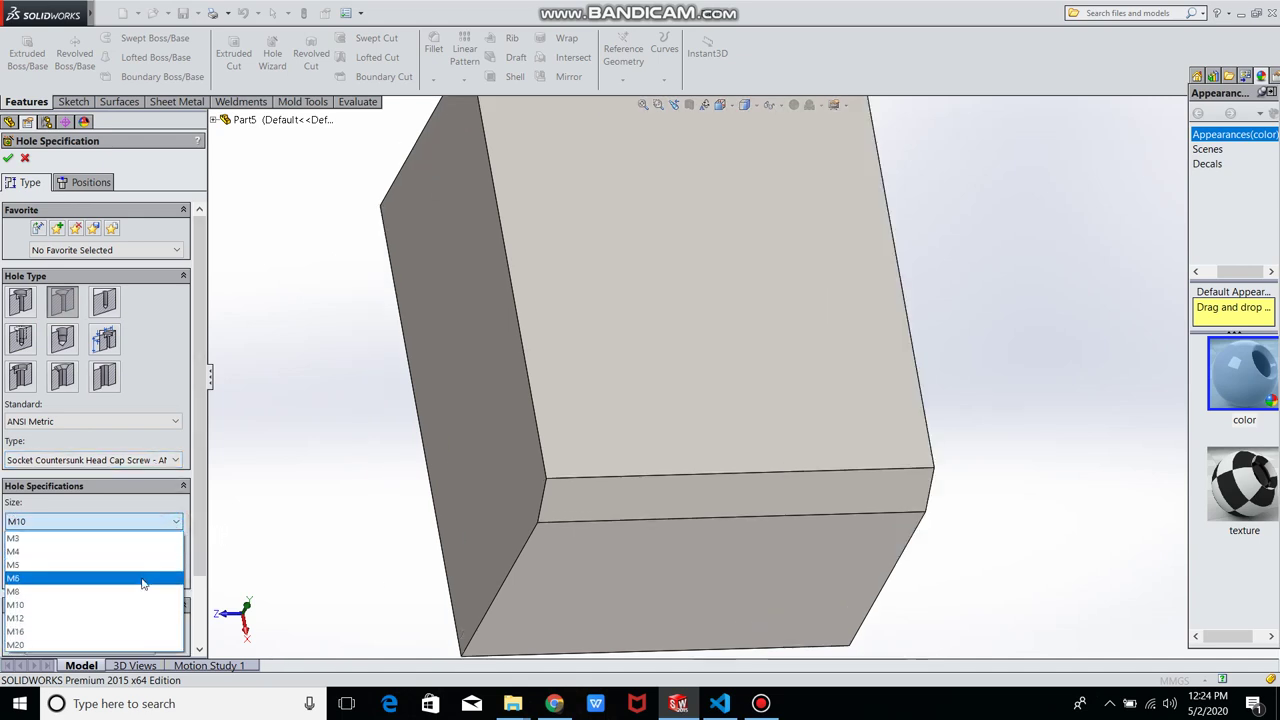
click(143, 583)
click(148, 522)
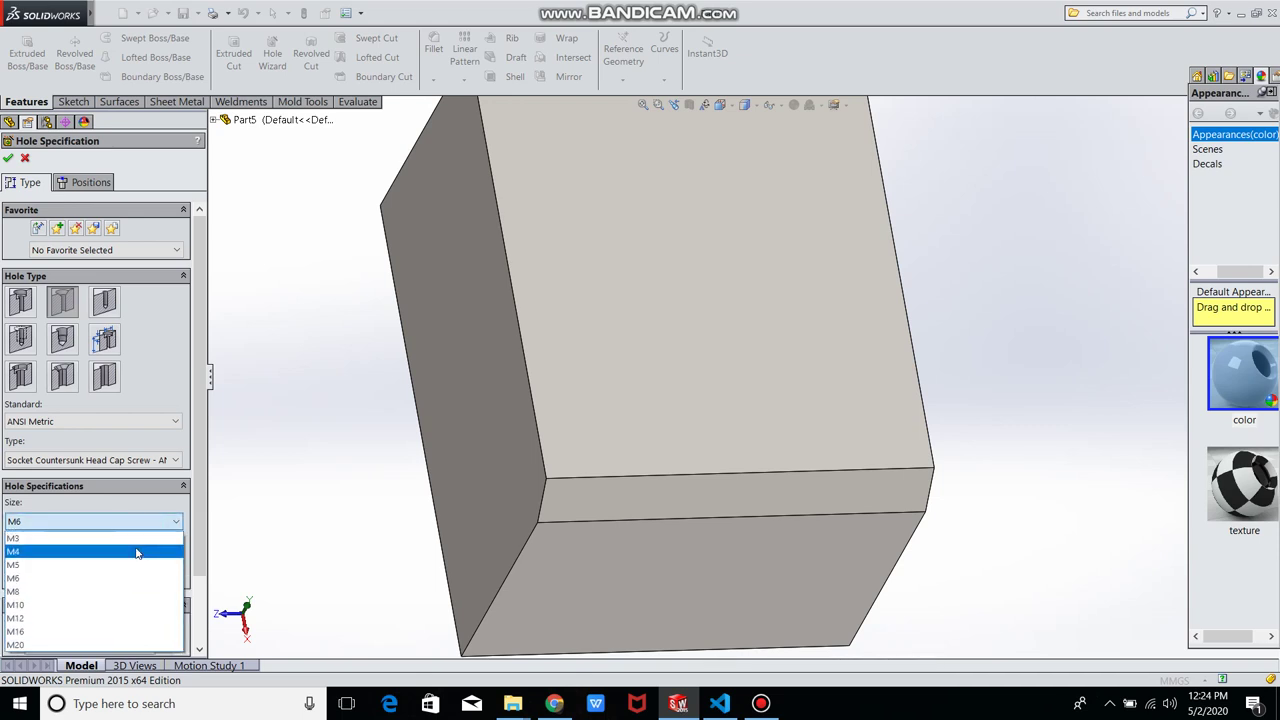
click(140, 552)
click(154, 527)
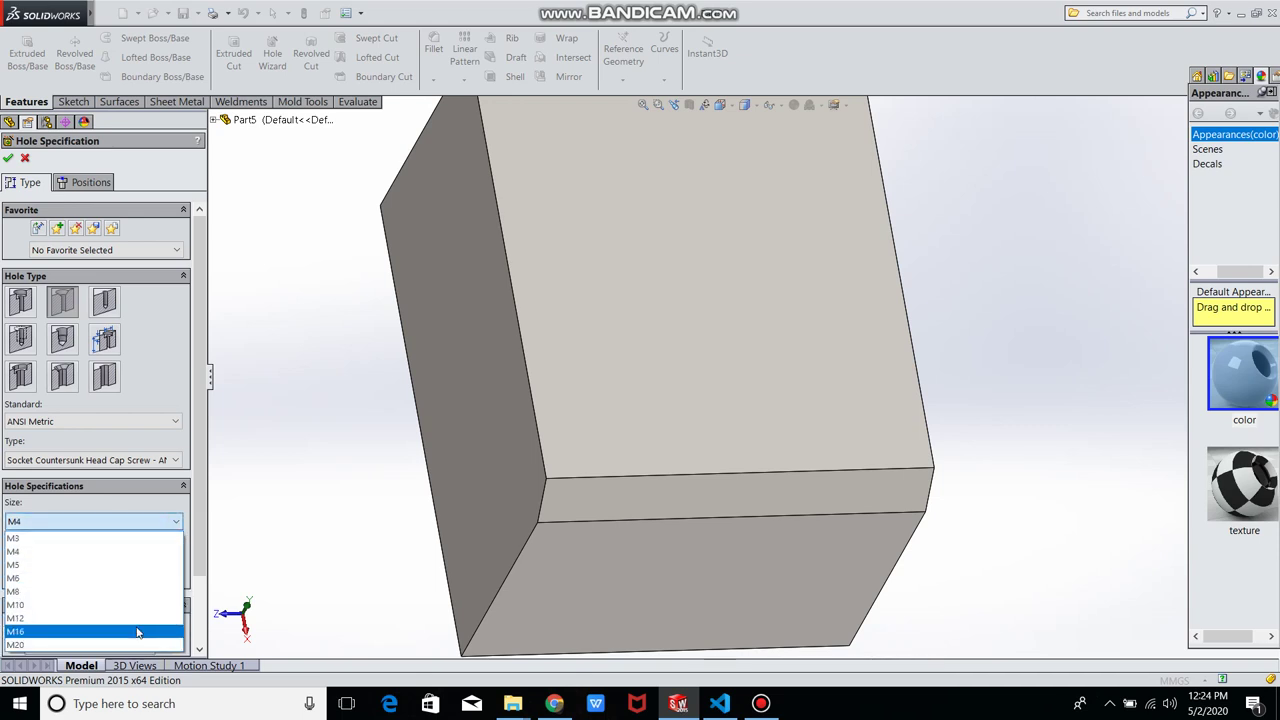
click(129, 605)
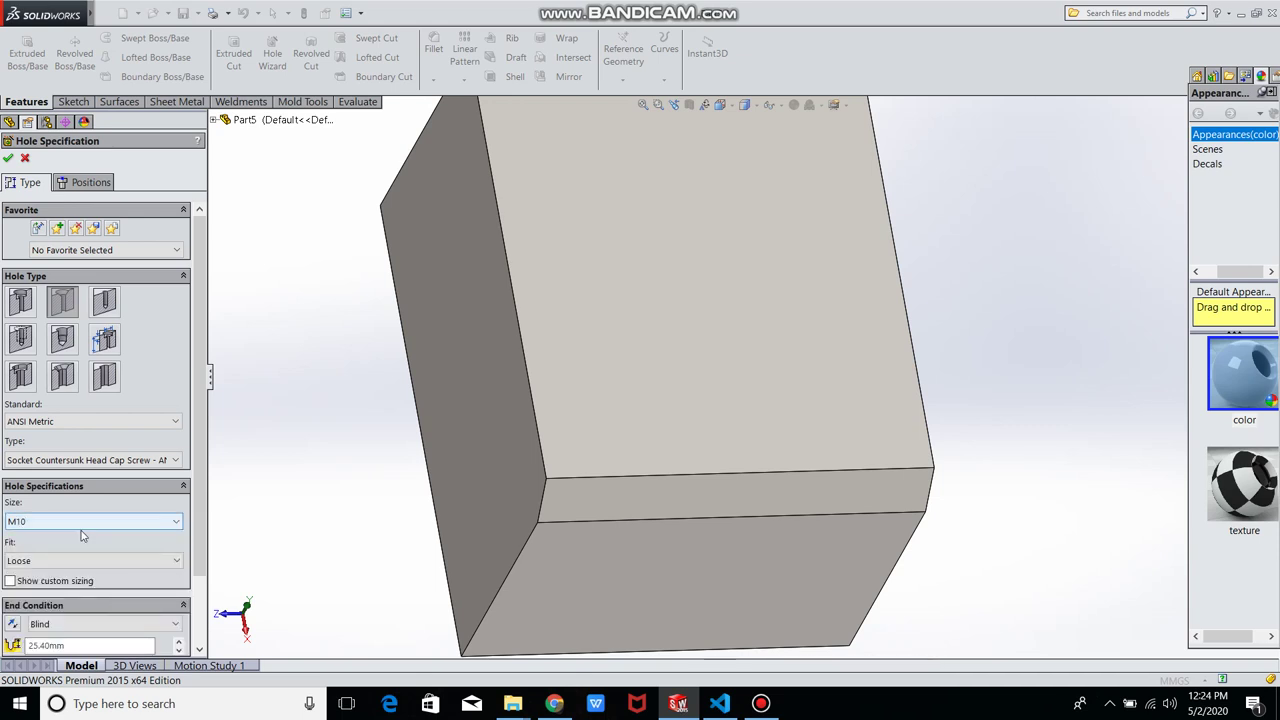
click(147, 564)
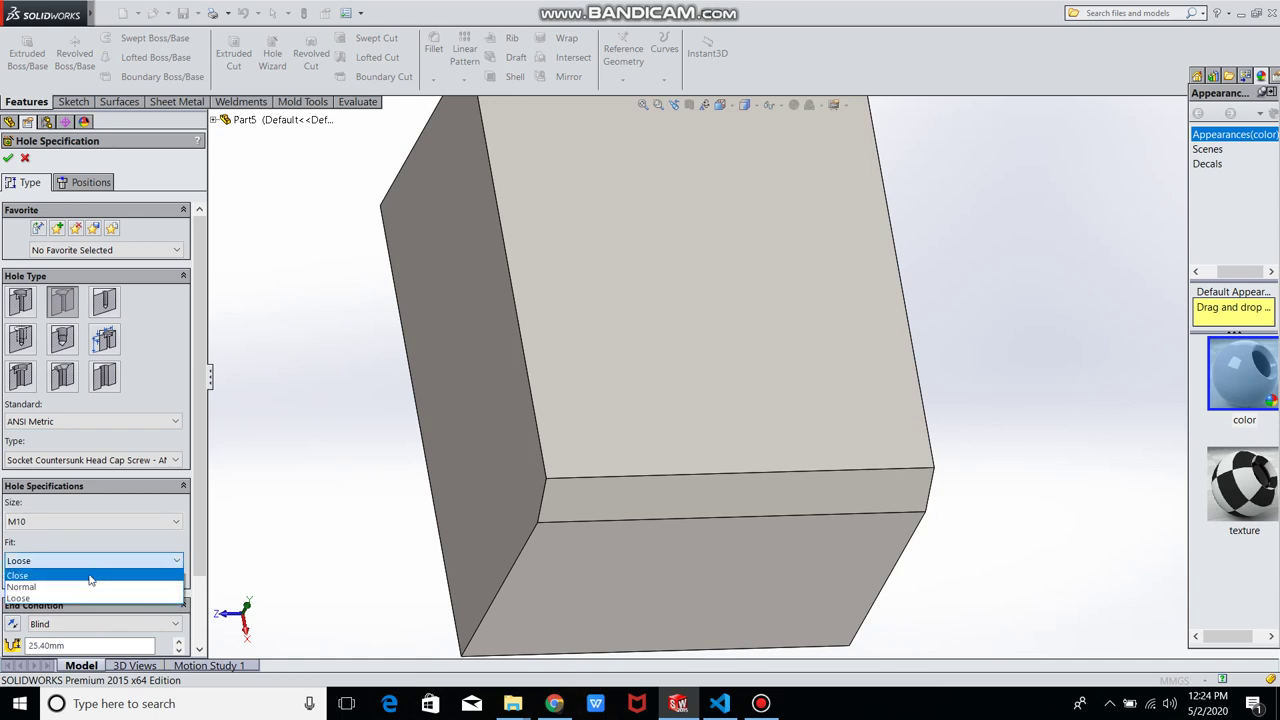
click(240, 564)
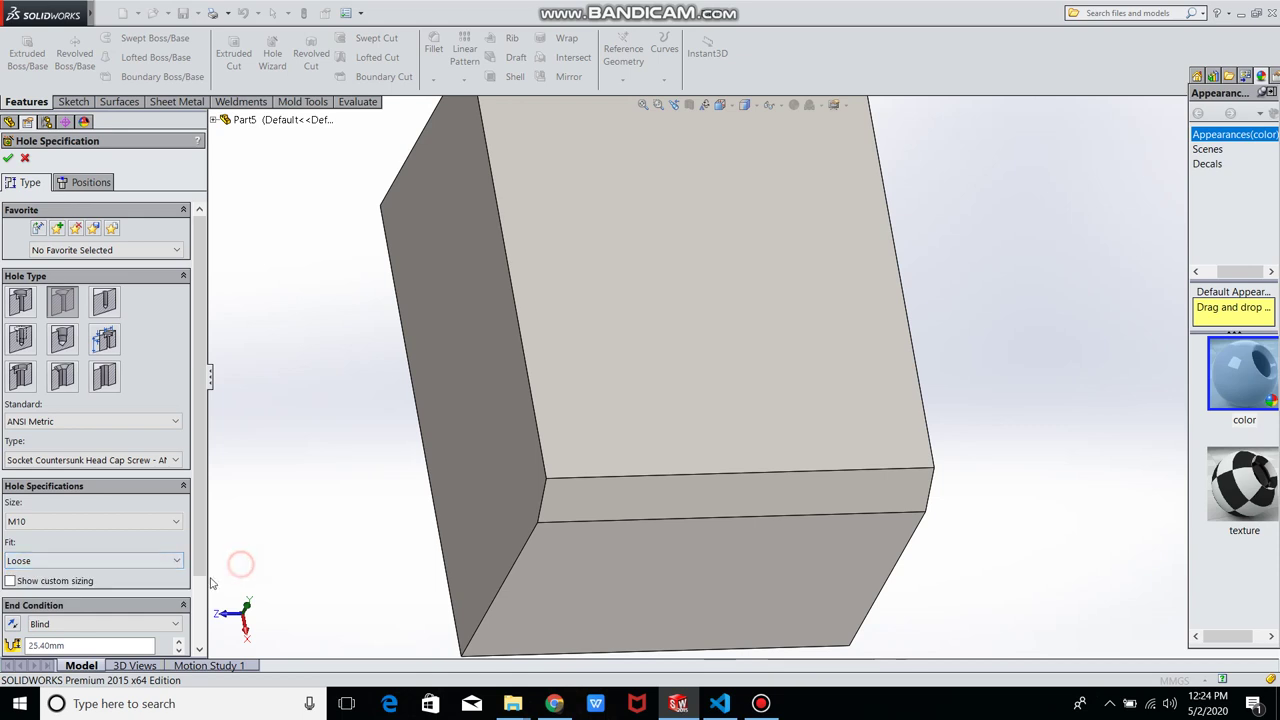
click(10, 581)
Hide custom sizing, set the blind hole depth to 25 mm, and zoom to fit.
scroll(66, 440, down, 3)
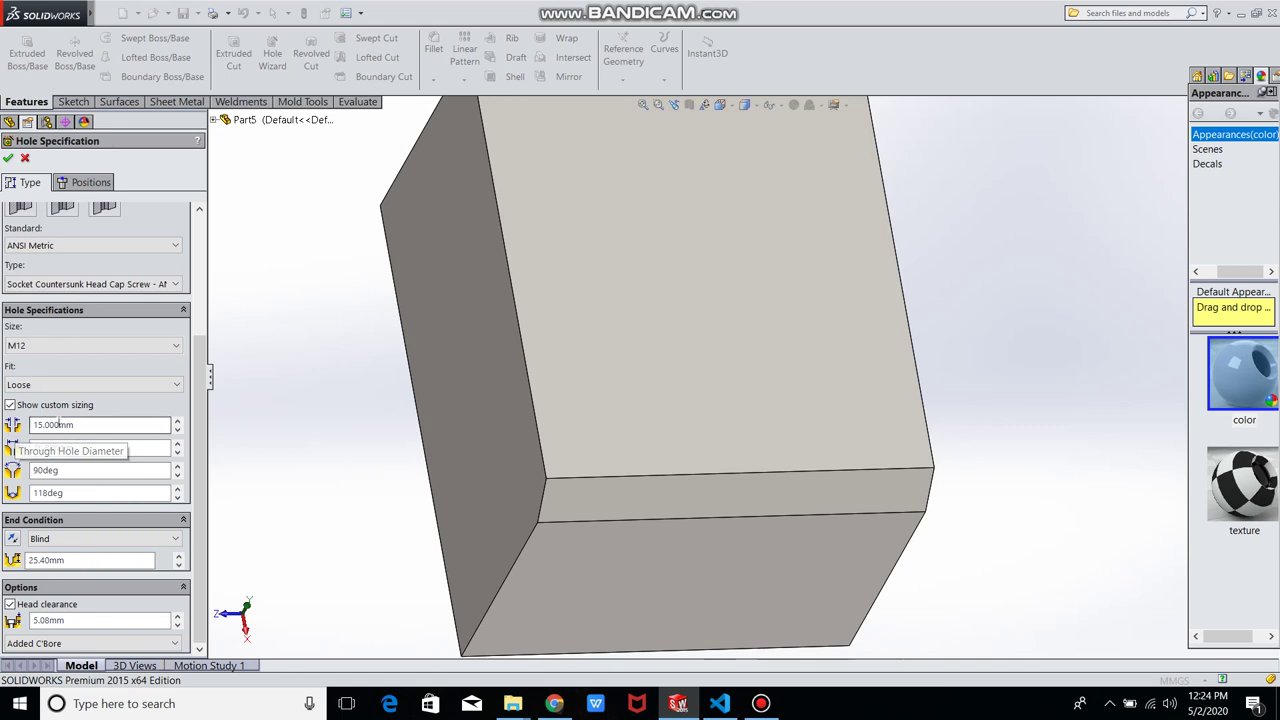
click(11, 406)
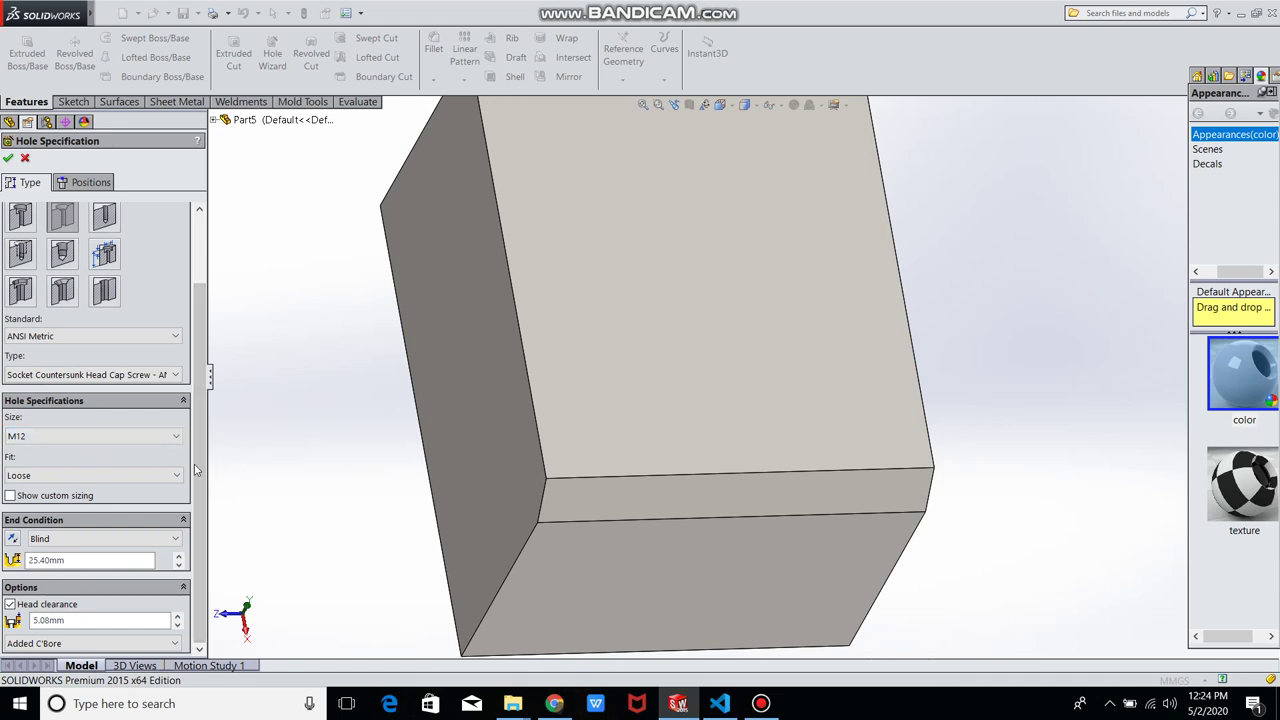
scroll(238, 507, down, 3)
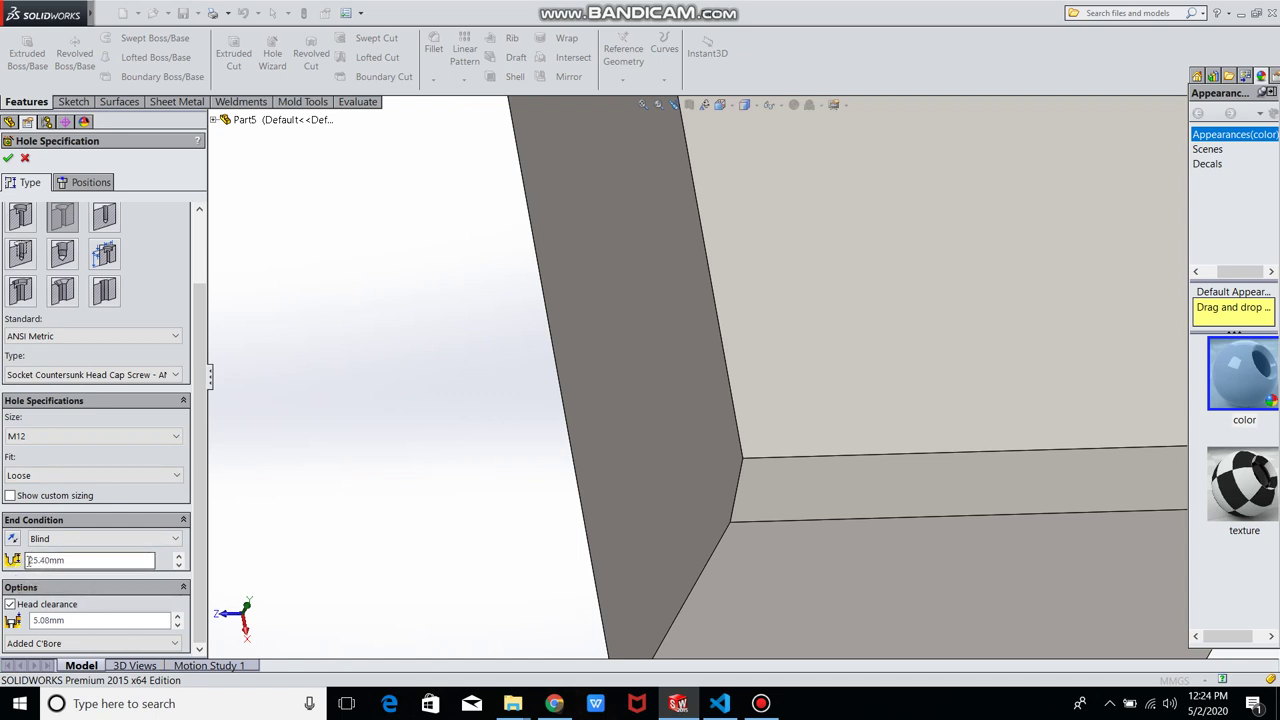
click(72, 561)
key(ctrl+a)
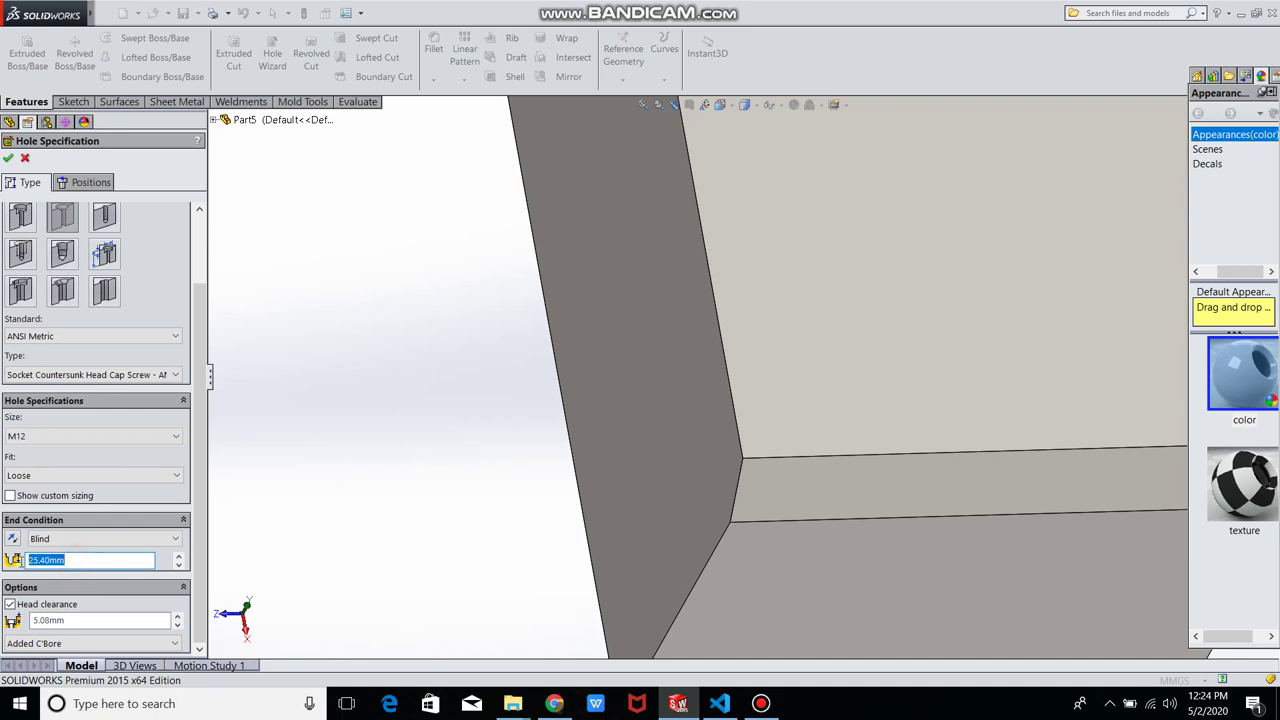
text(25)
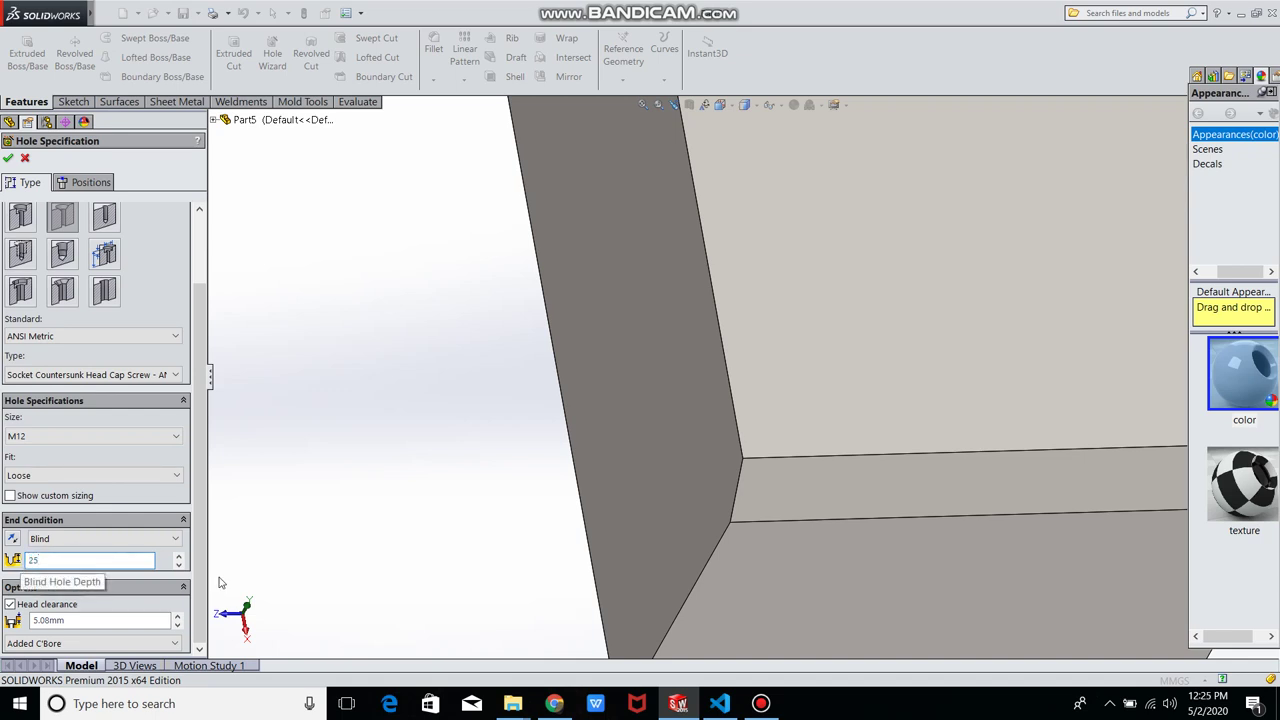
key(Return)
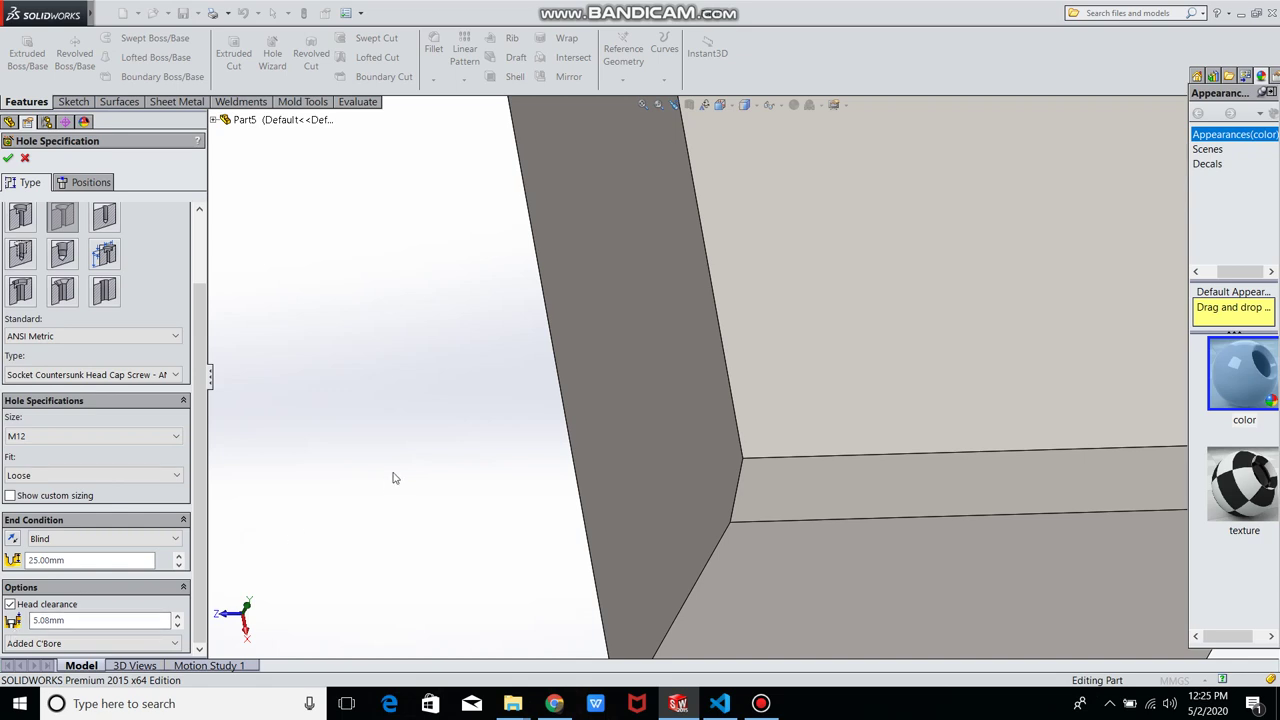
key(f)
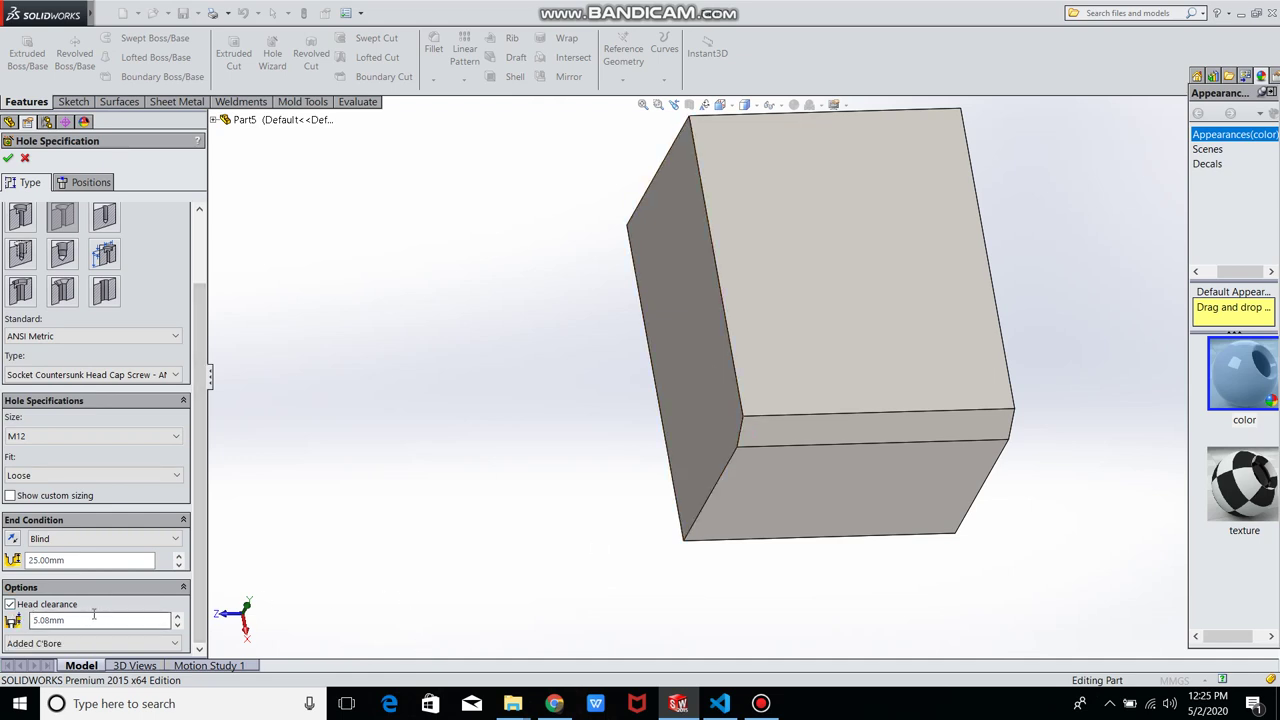
Place a 3D sketch point near the top face's centre and accept the M12 countersunk hole.
click(73, 183)
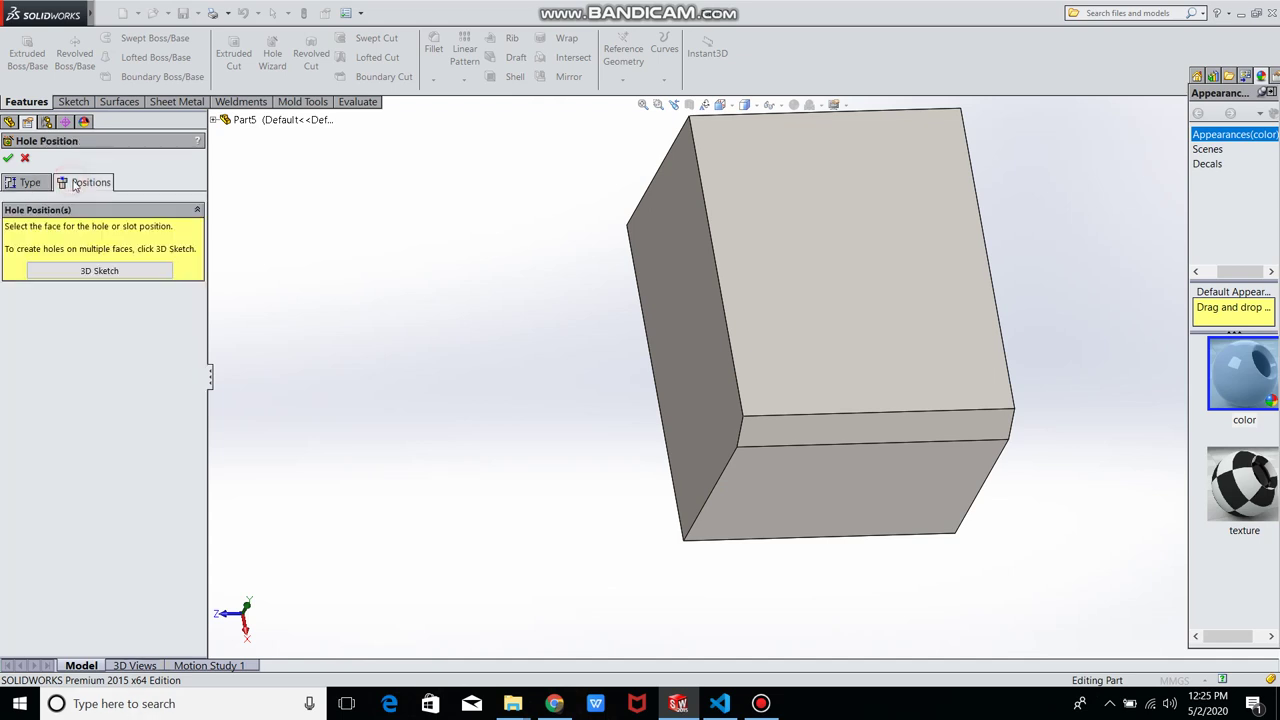
click(105, 270)
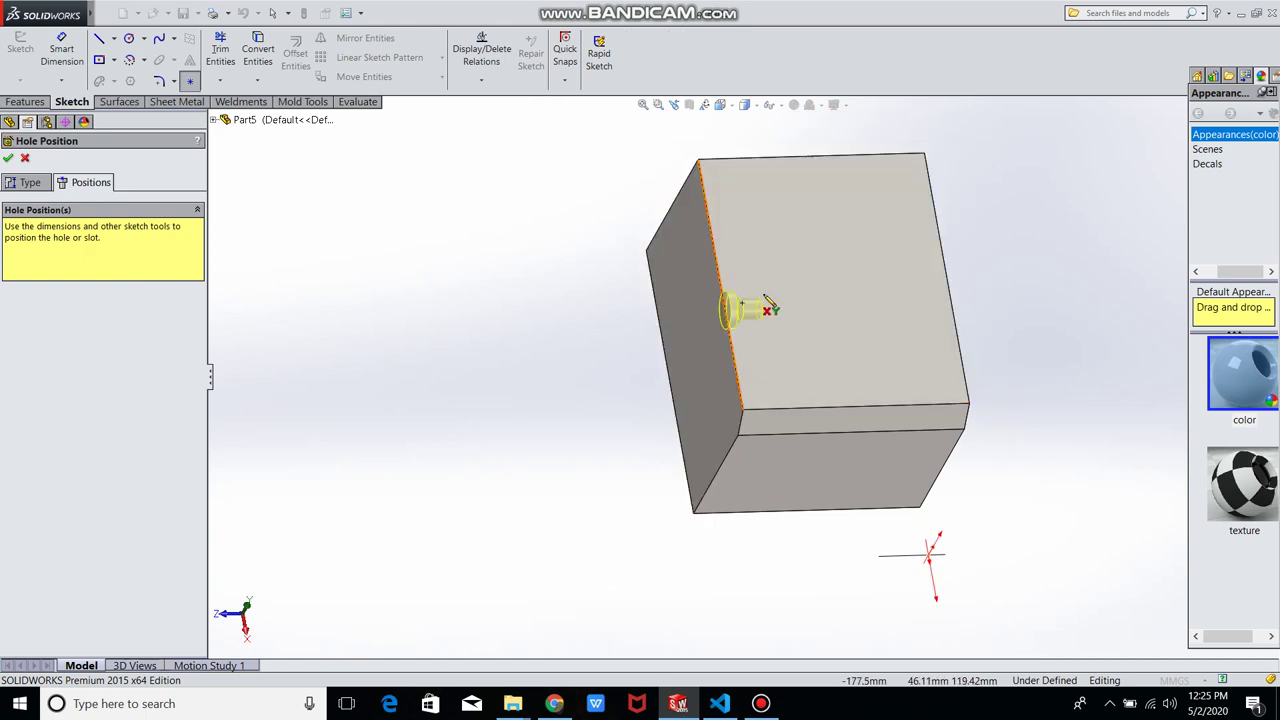
click(829, 280)
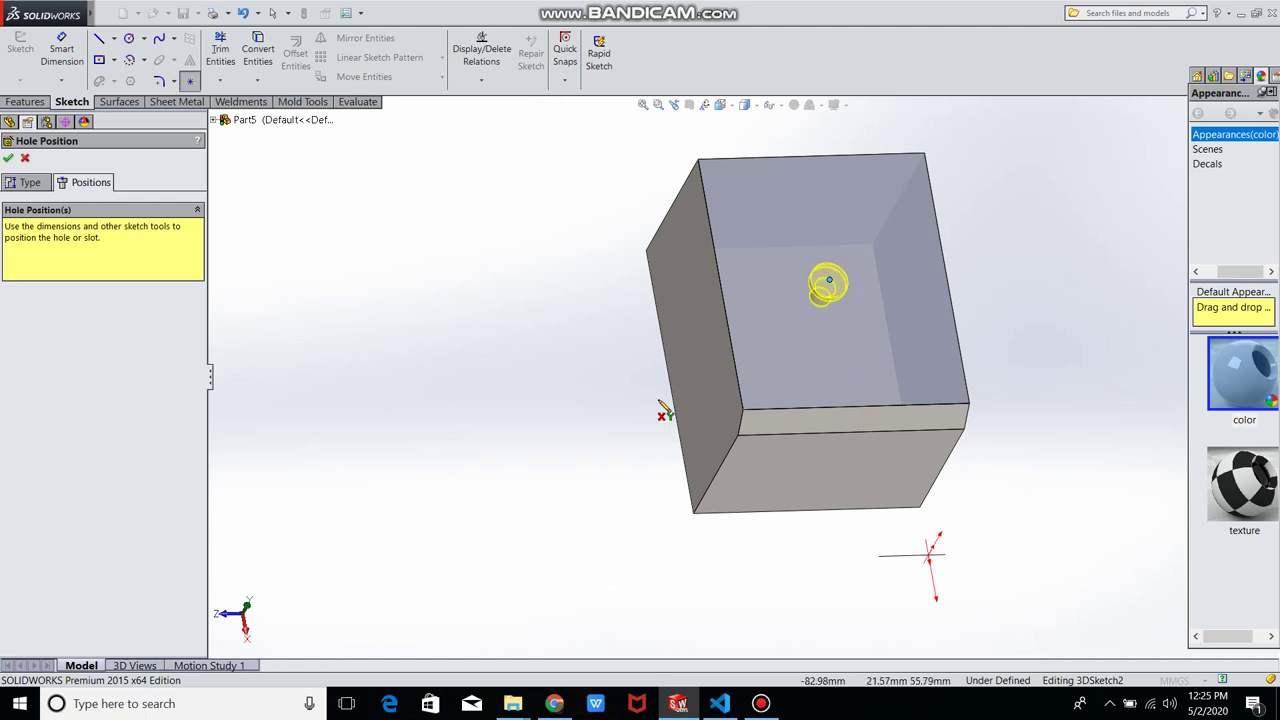
click(8, 159)
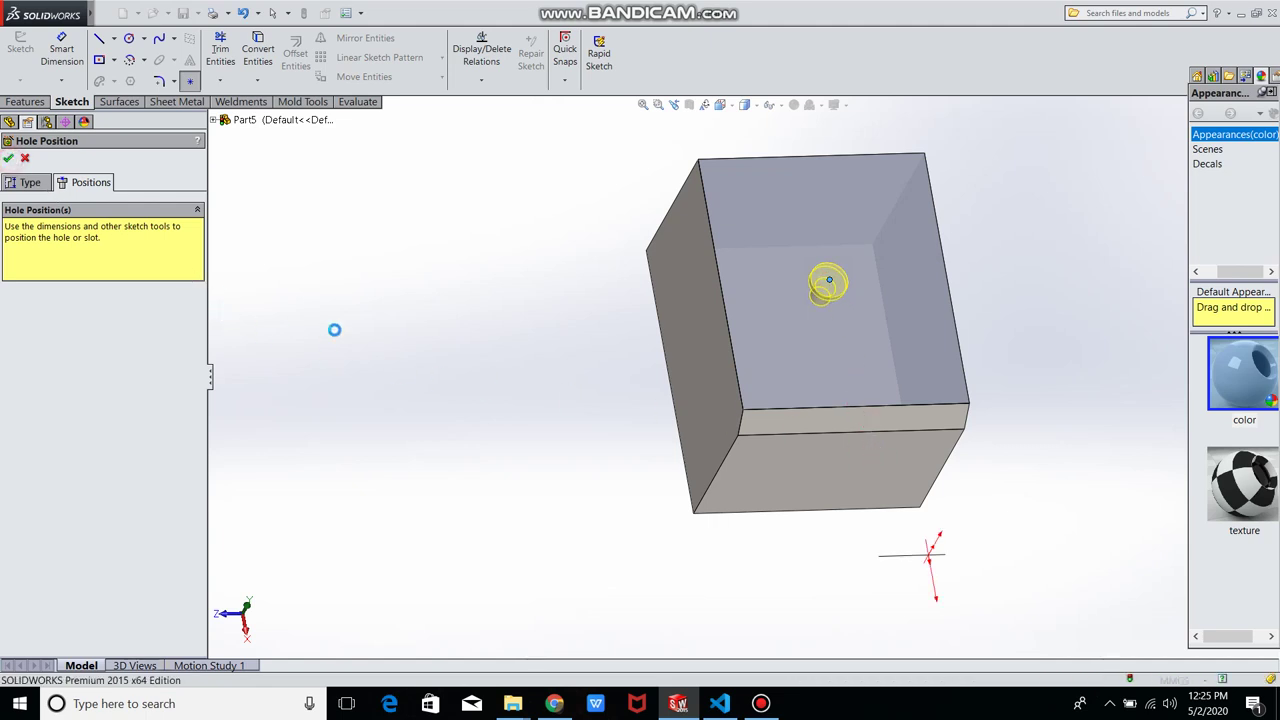
Start a new Hole Wizard feature using the straight hole type.
mouse_move(863, 283)
middle_down()
mouse_move(897, 423)
mouse_move(863, 423)
middle_up()
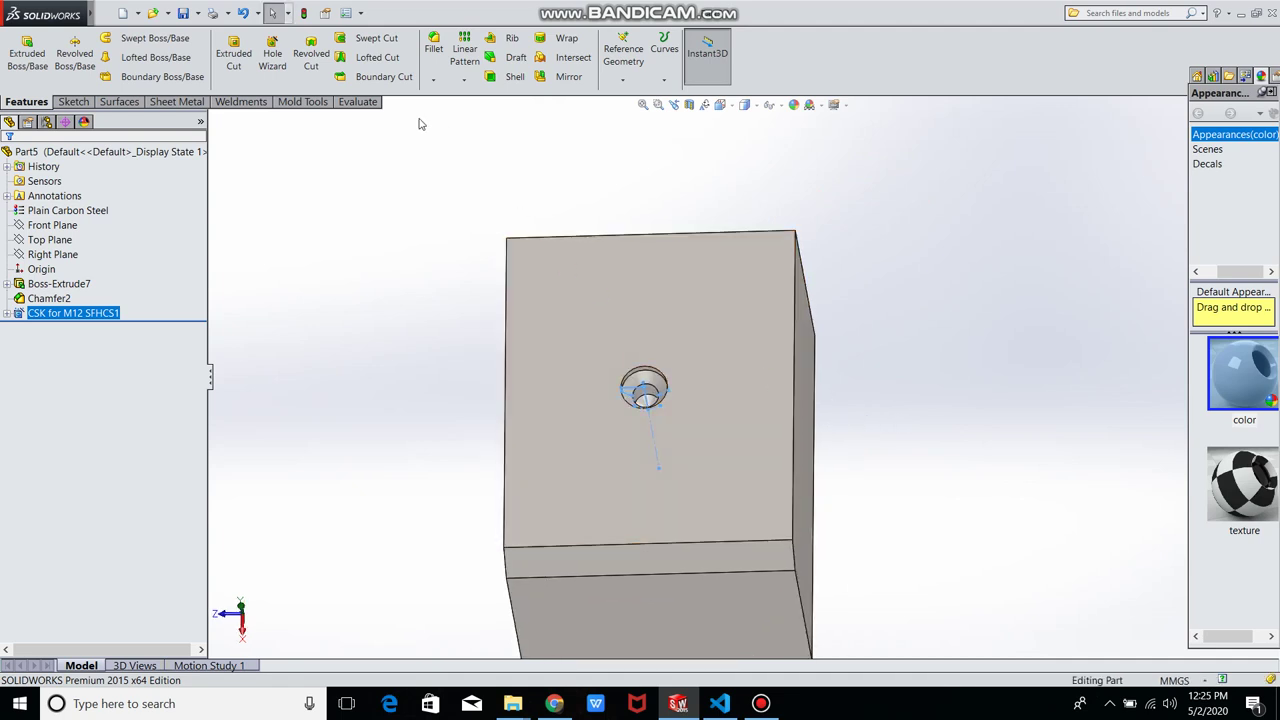
click(272, 55)
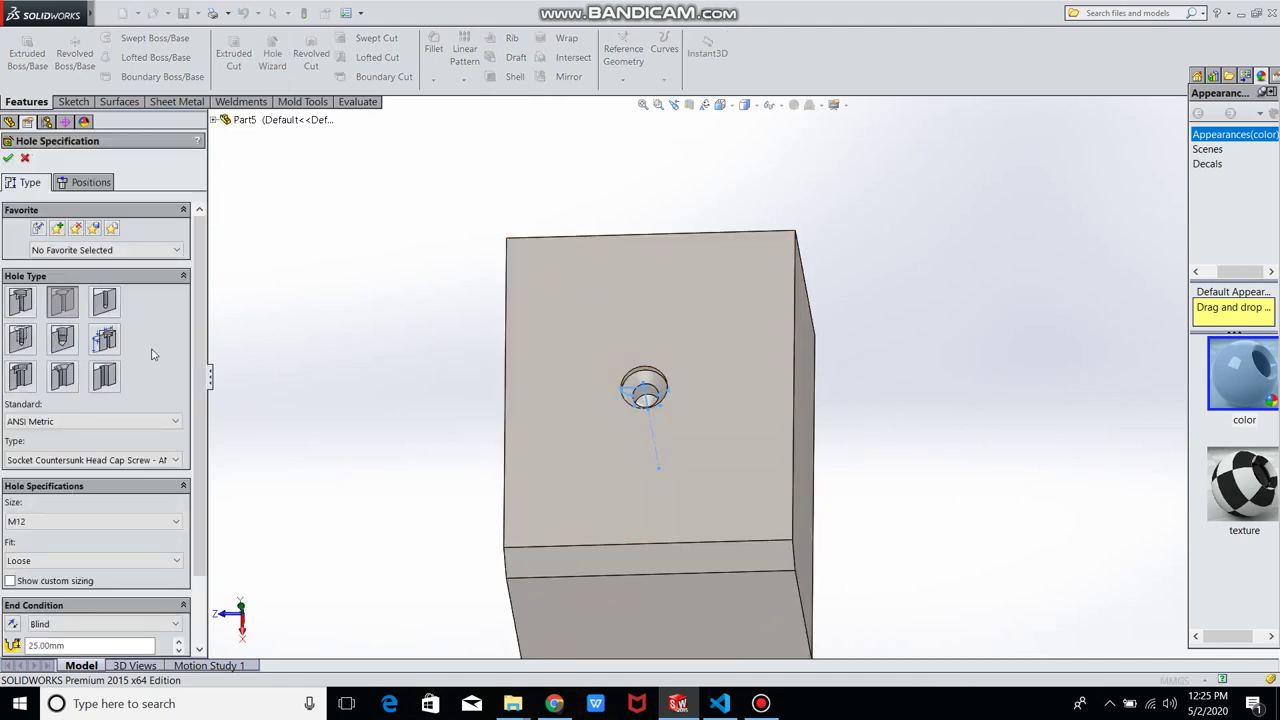
click(104, 301)
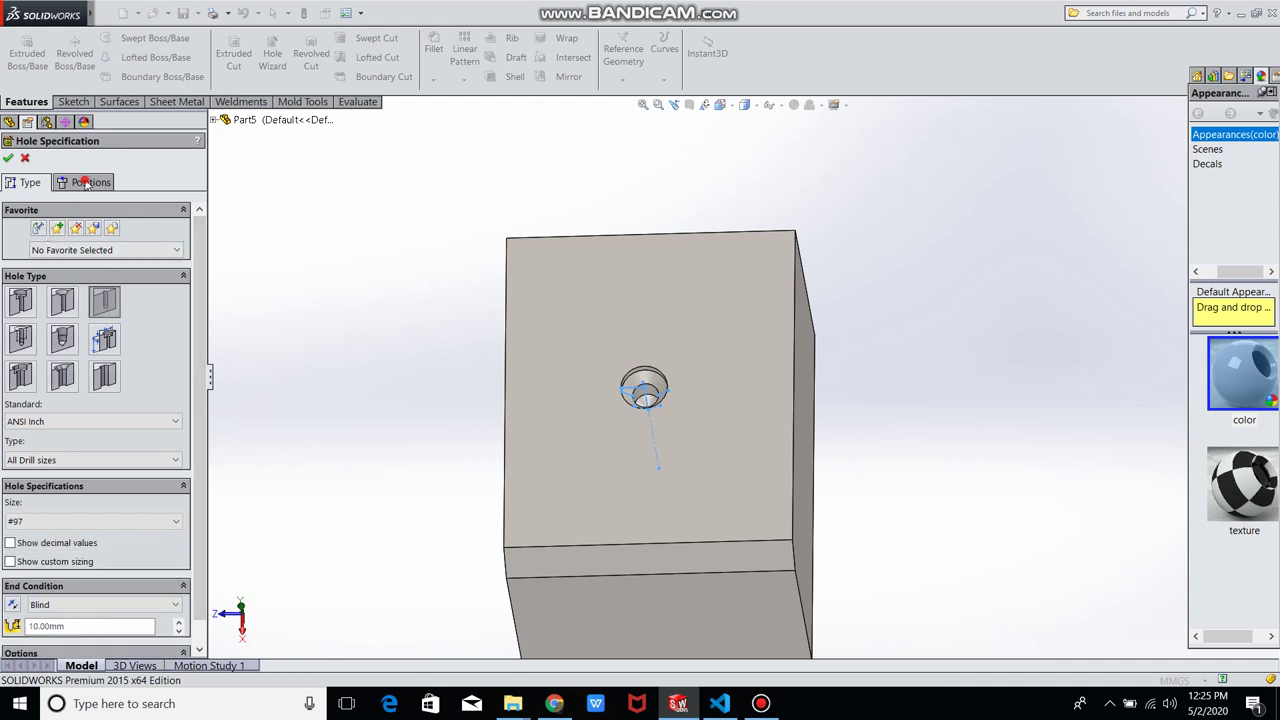
Position the #97 straight hole above-left of the countersunk hole and confirm it.
click(87, 183)
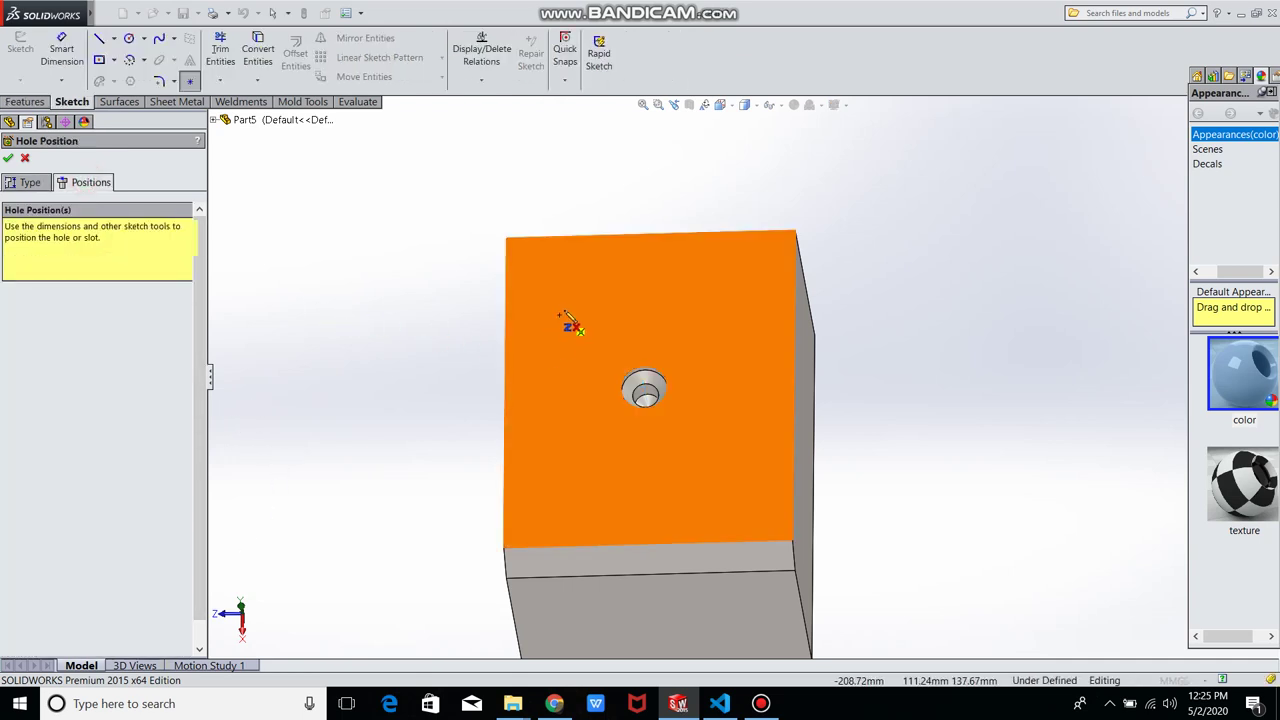
click(566, 316)
scroll(590, 335, down, 4)
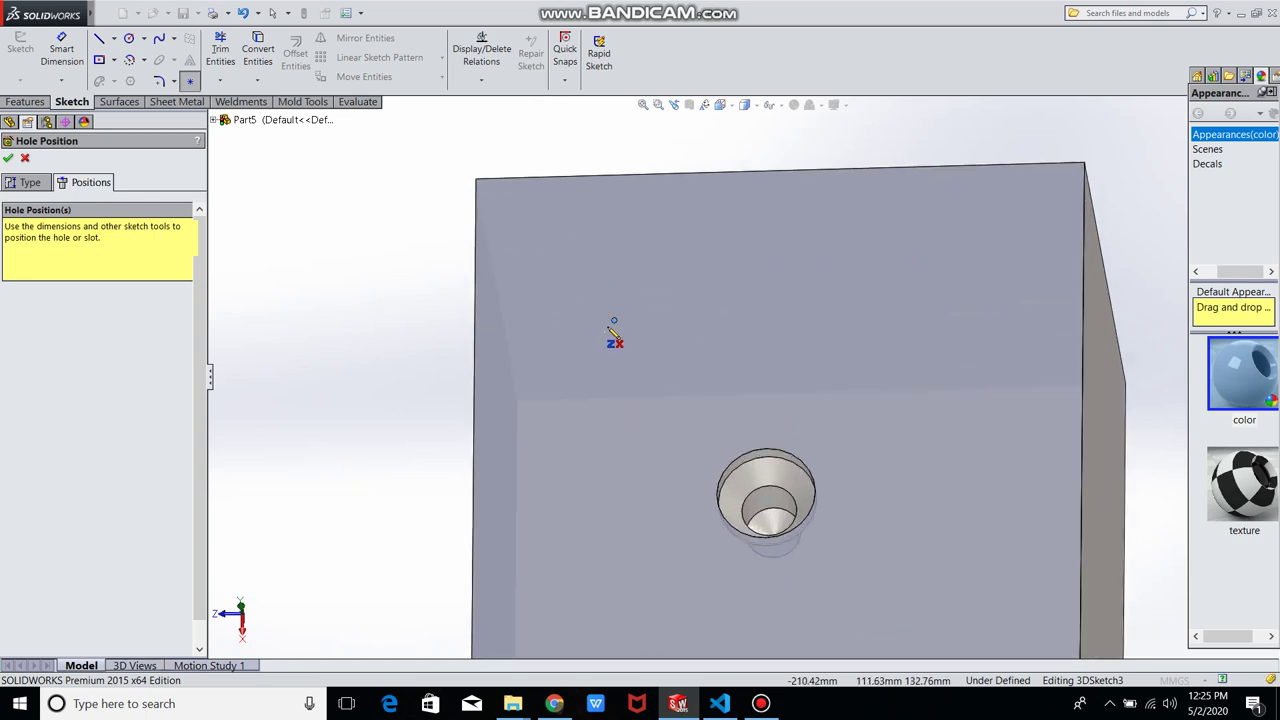
scroll(614, 333, down, 3)
scroll(690, 355, down, 2)
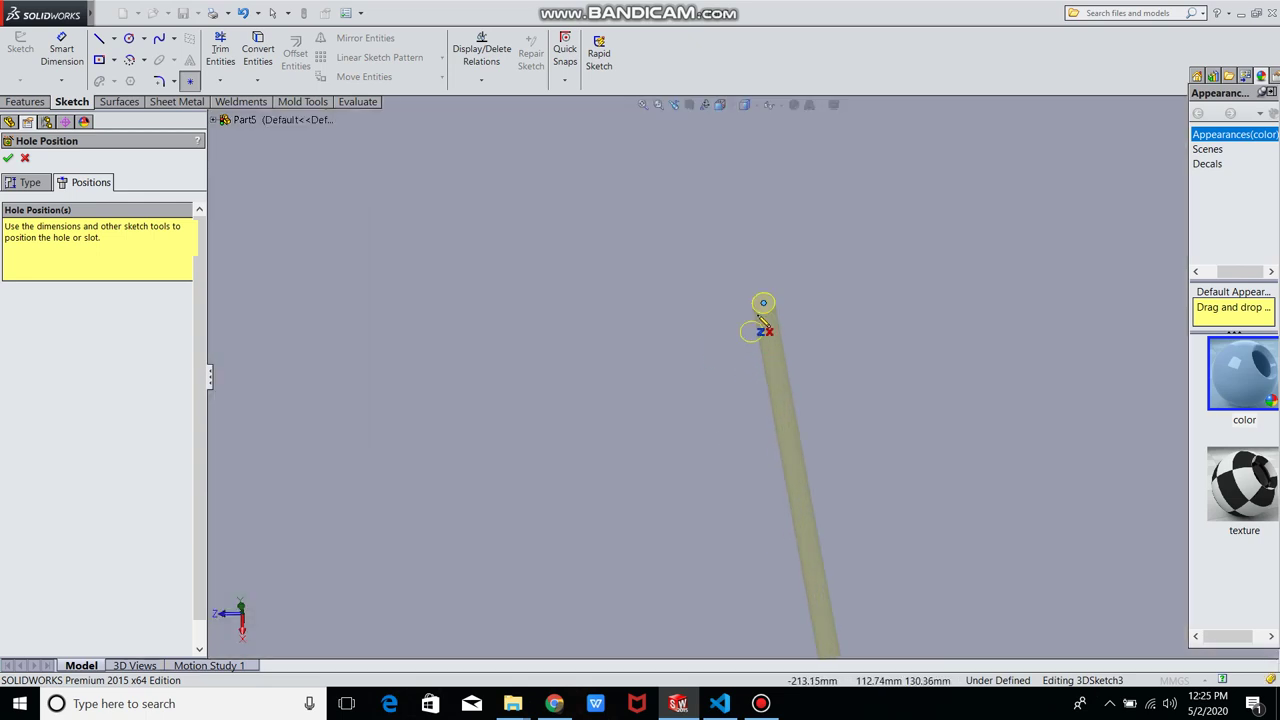
scroll(762, 320, down, 2)
click(9, 161)
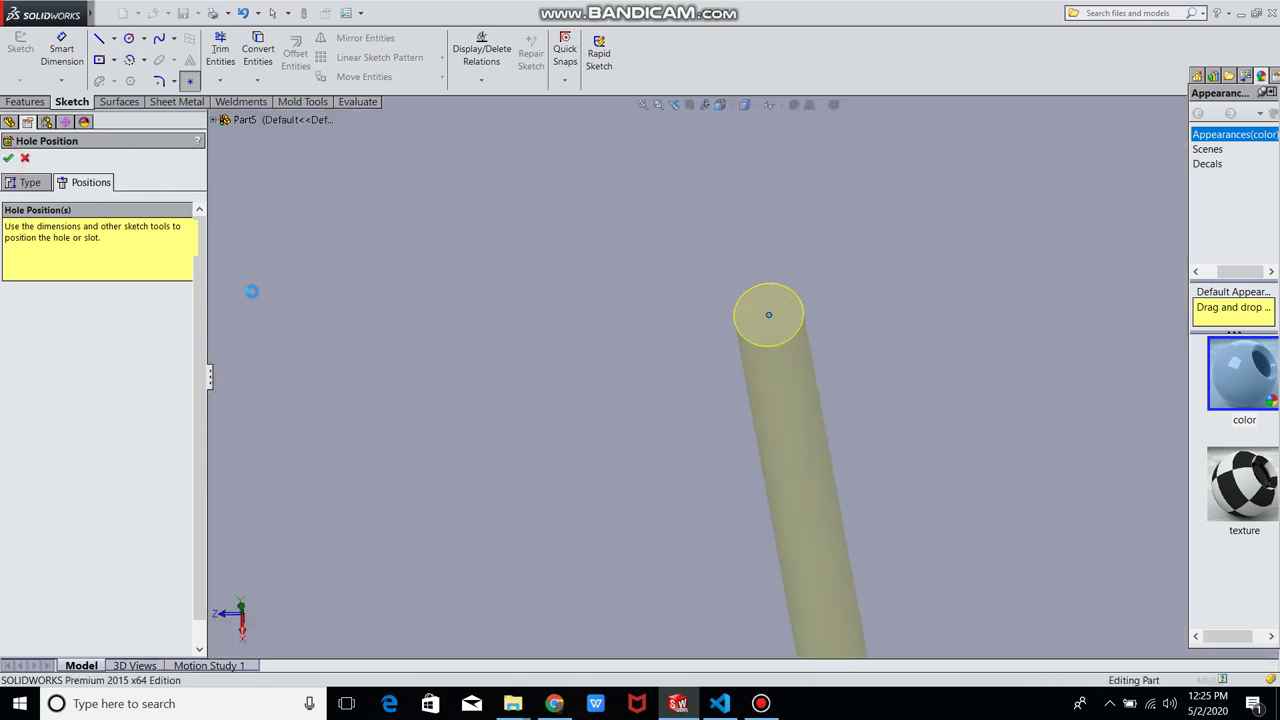
scroll(760, 345, up, 3)
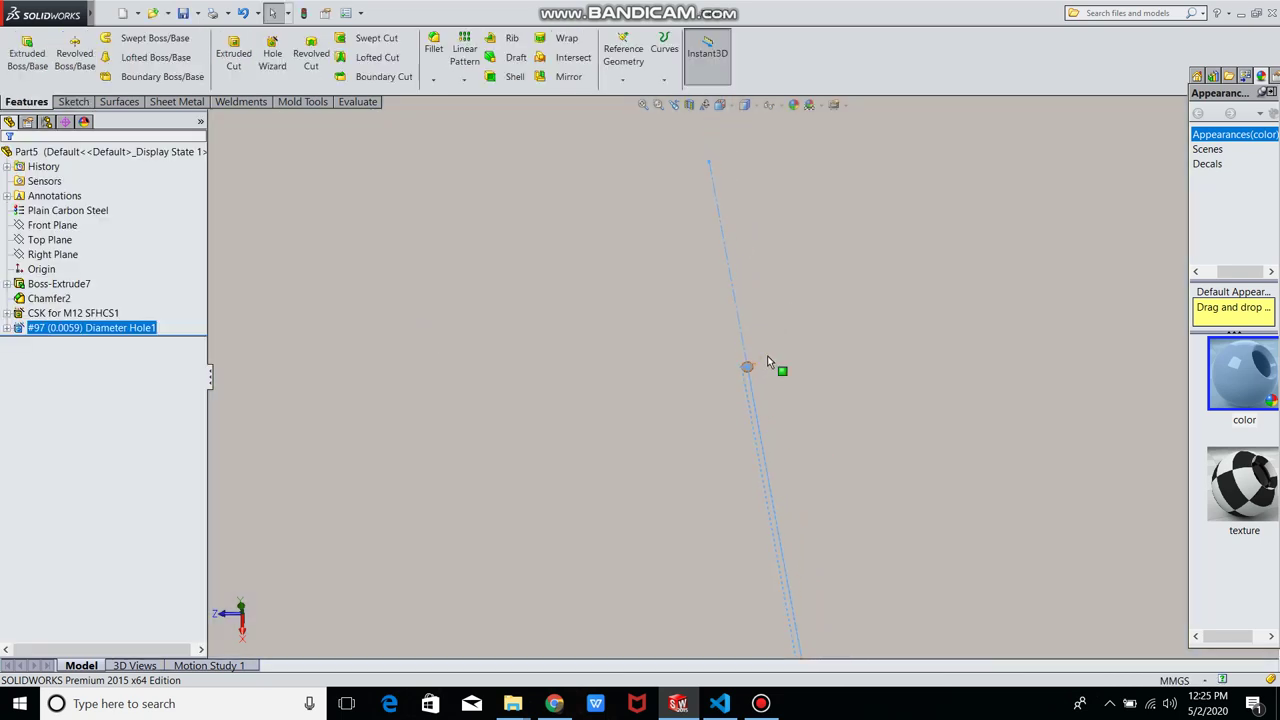
scroll(781, 452, up, 3)
scroll(777, 443, up, 1)
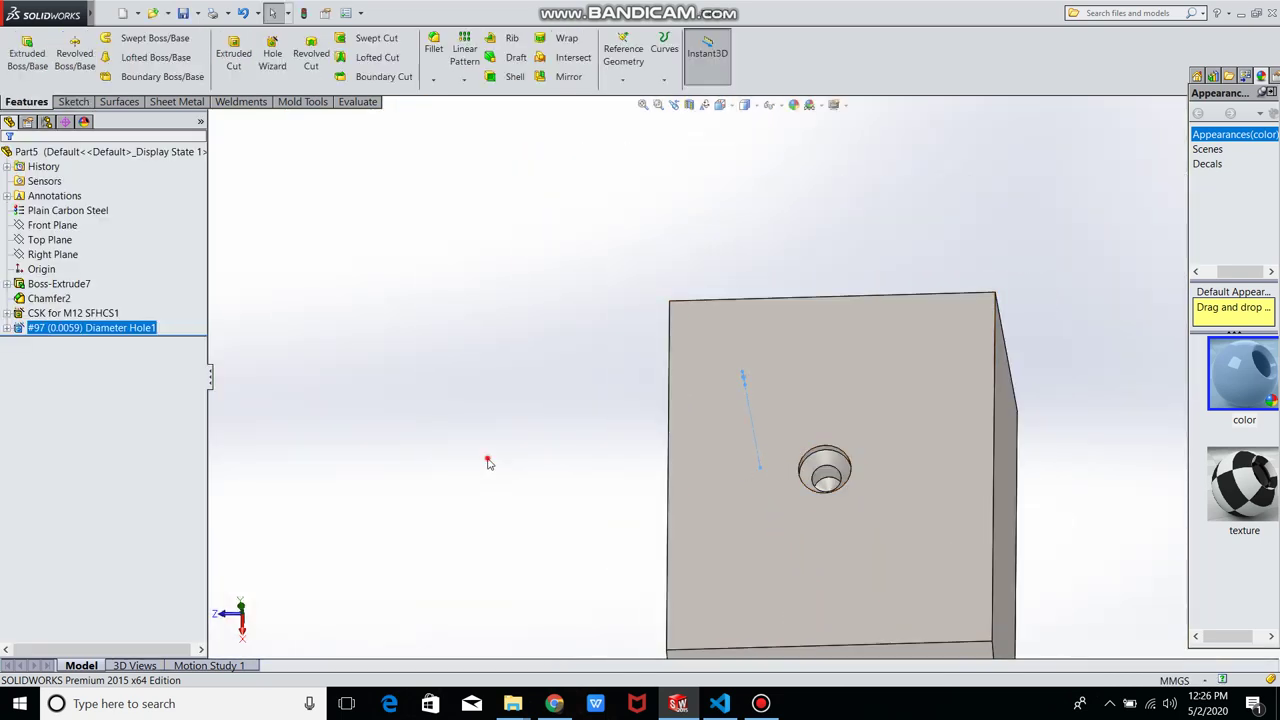
click(487, 458)
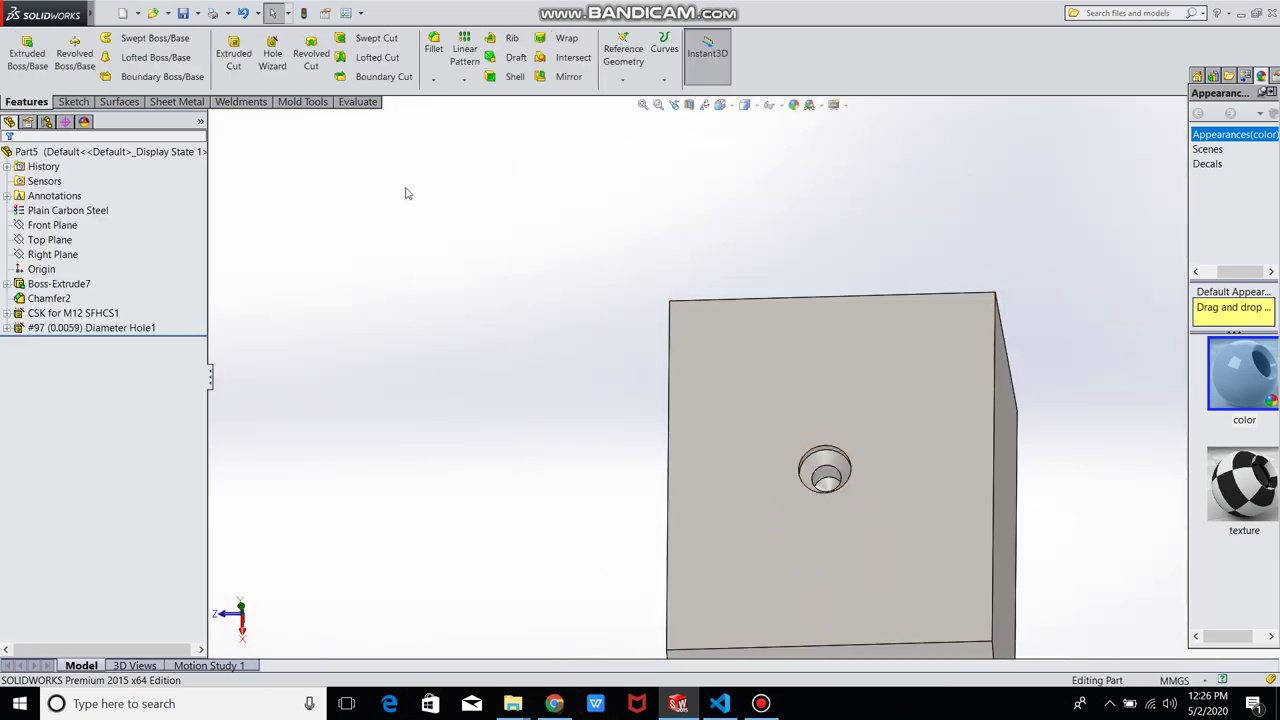
Start another Hole Wizard feature and switch its type to the Legacy Simple hole.
click(266, 75)
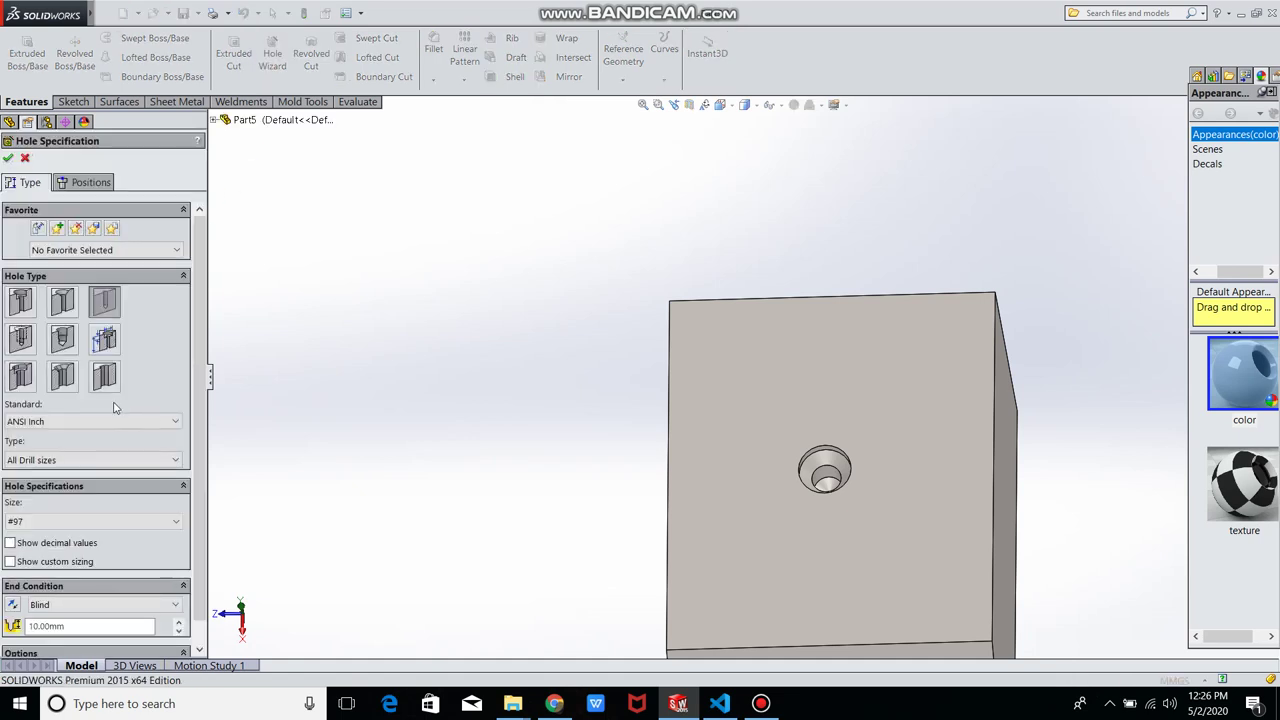
click(105, 377)
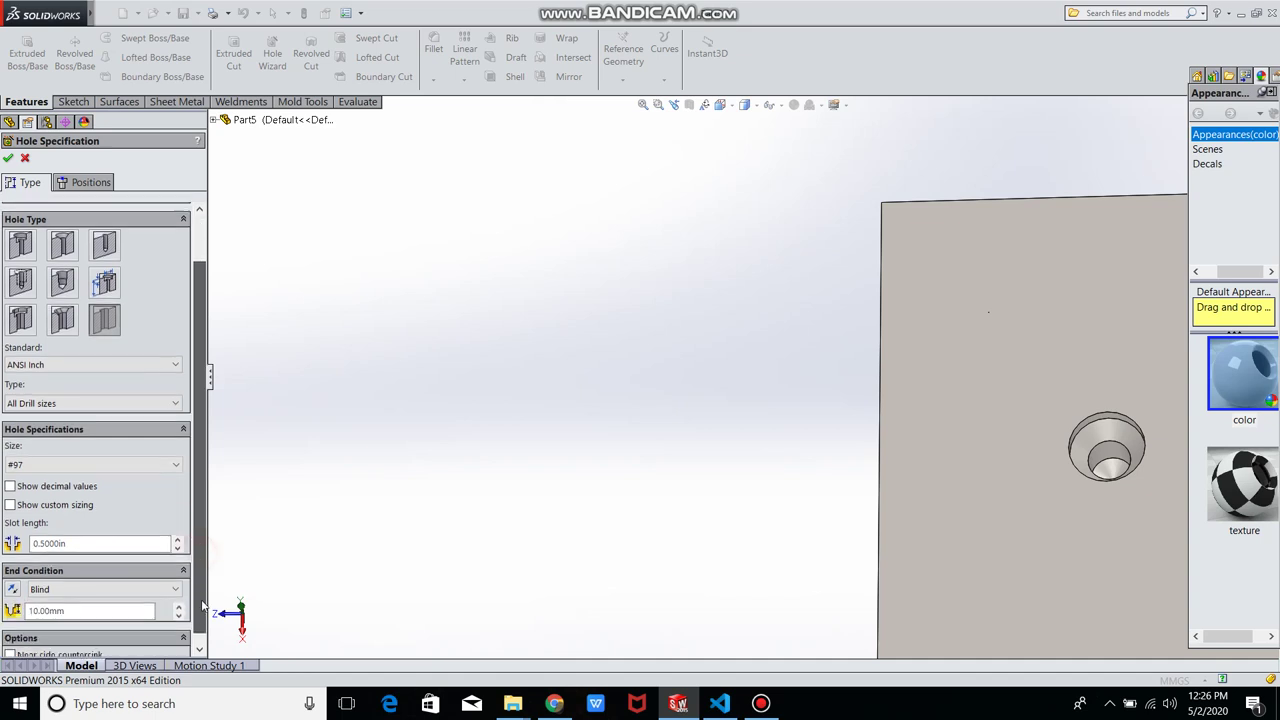
drag(200, 566, 203, 634)
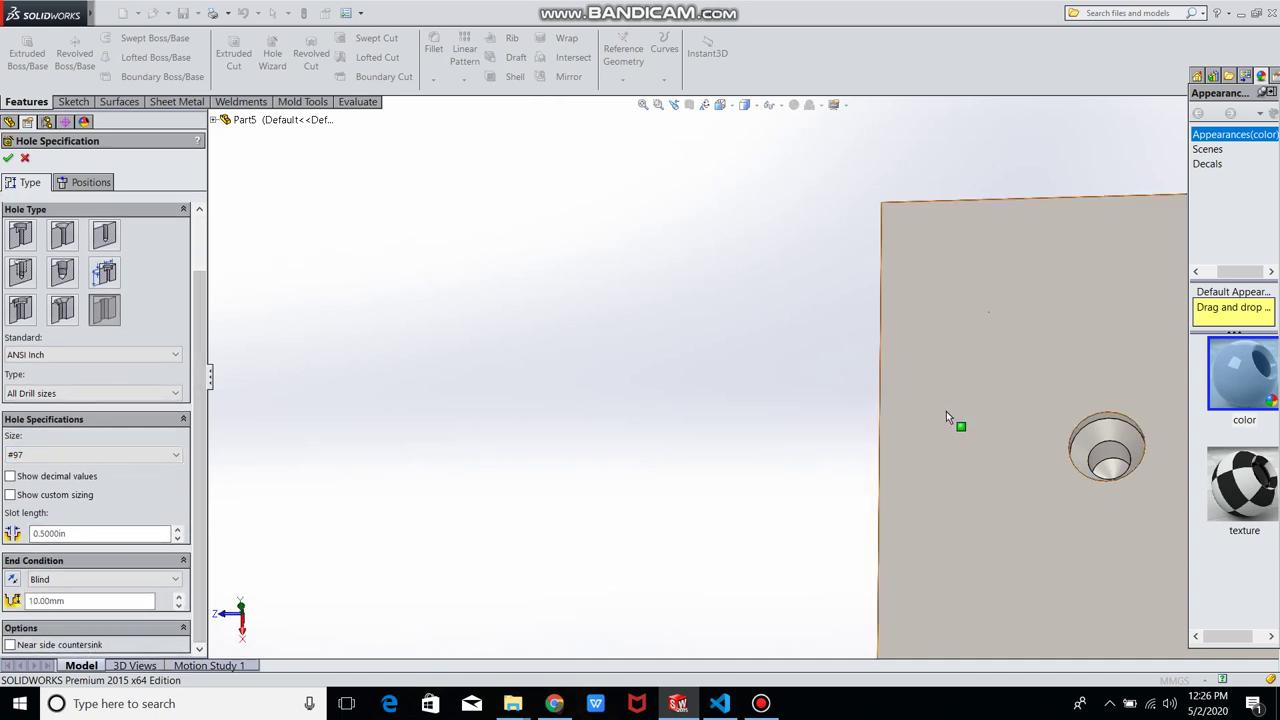
click(98, 185)
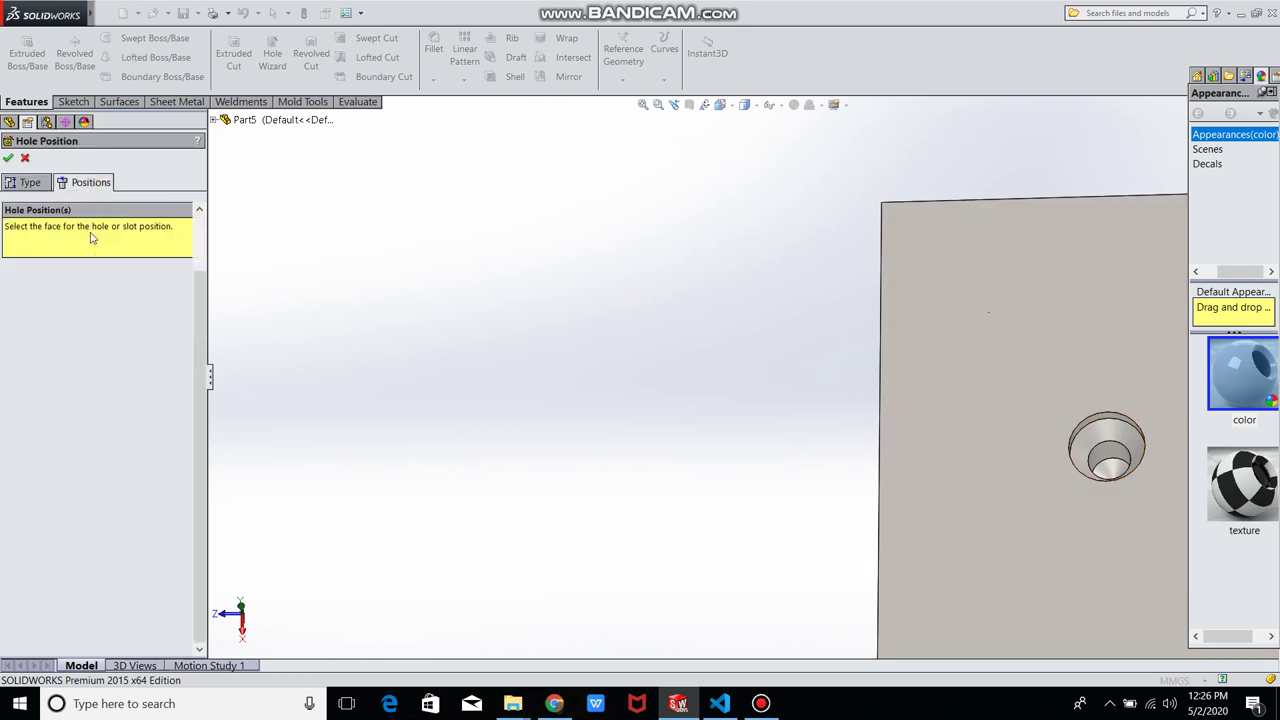
click(28, 184)
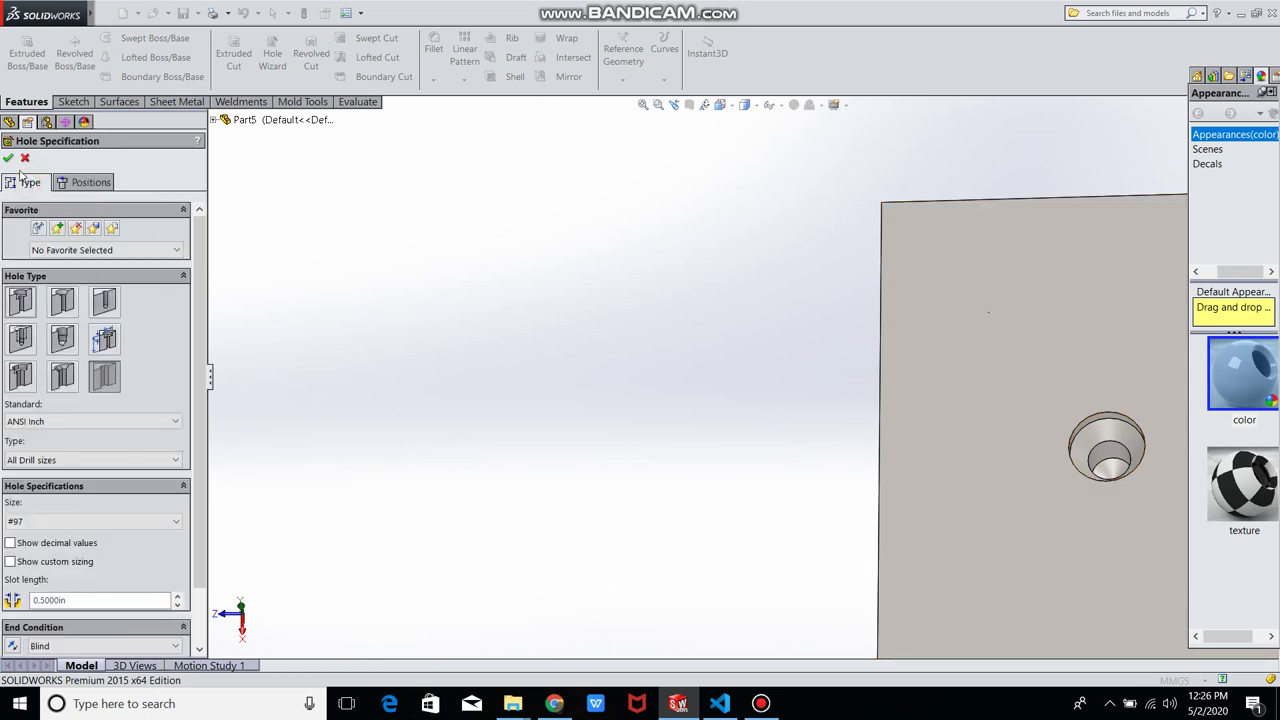
scroll(700, 503, up, 2)
scroll(855, 460, up, 3)
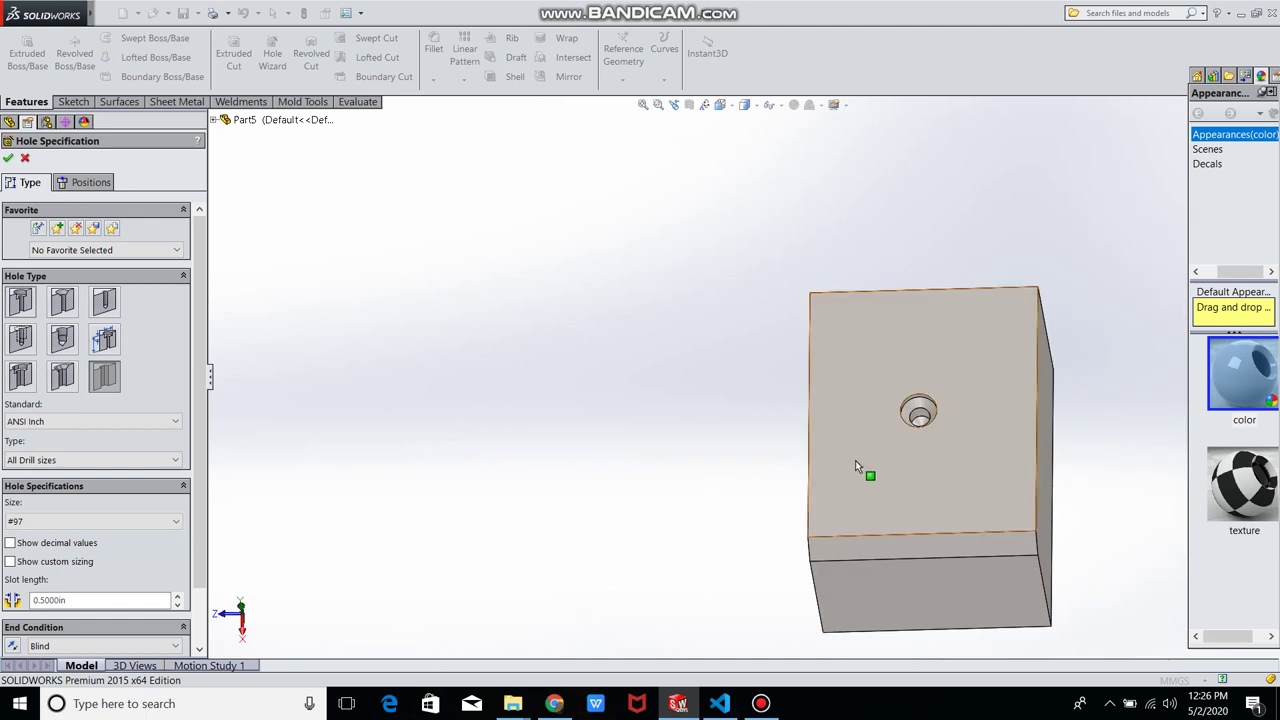
click(104, 338)
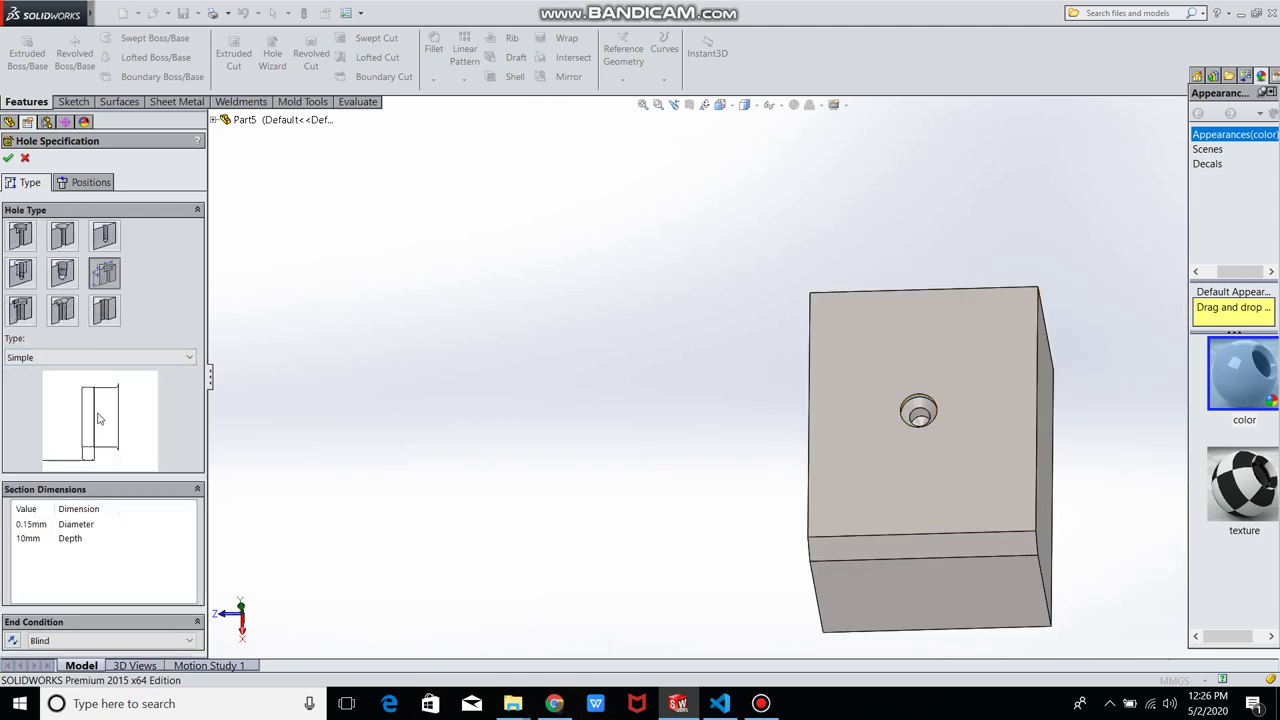
Set the simple hole's section dimensions to diameter 20 and depth 30.
click(38, 524)
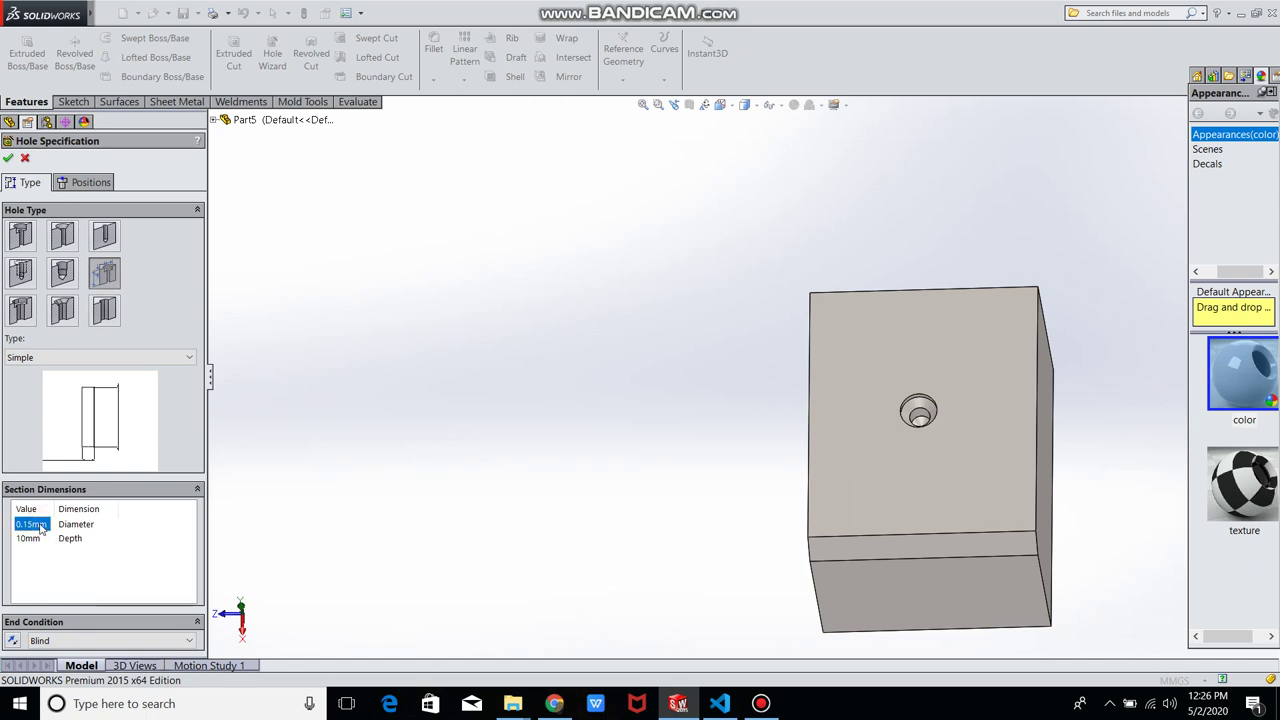
click(28, 538)
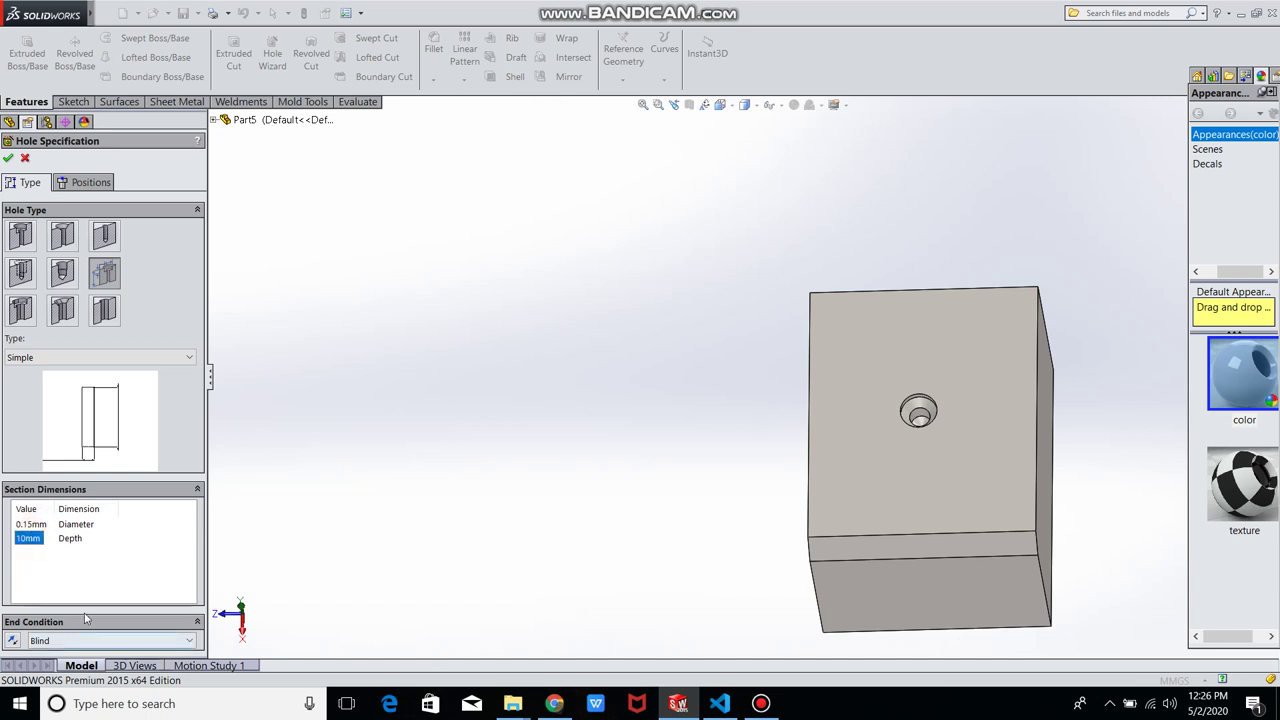
click(72, 524)
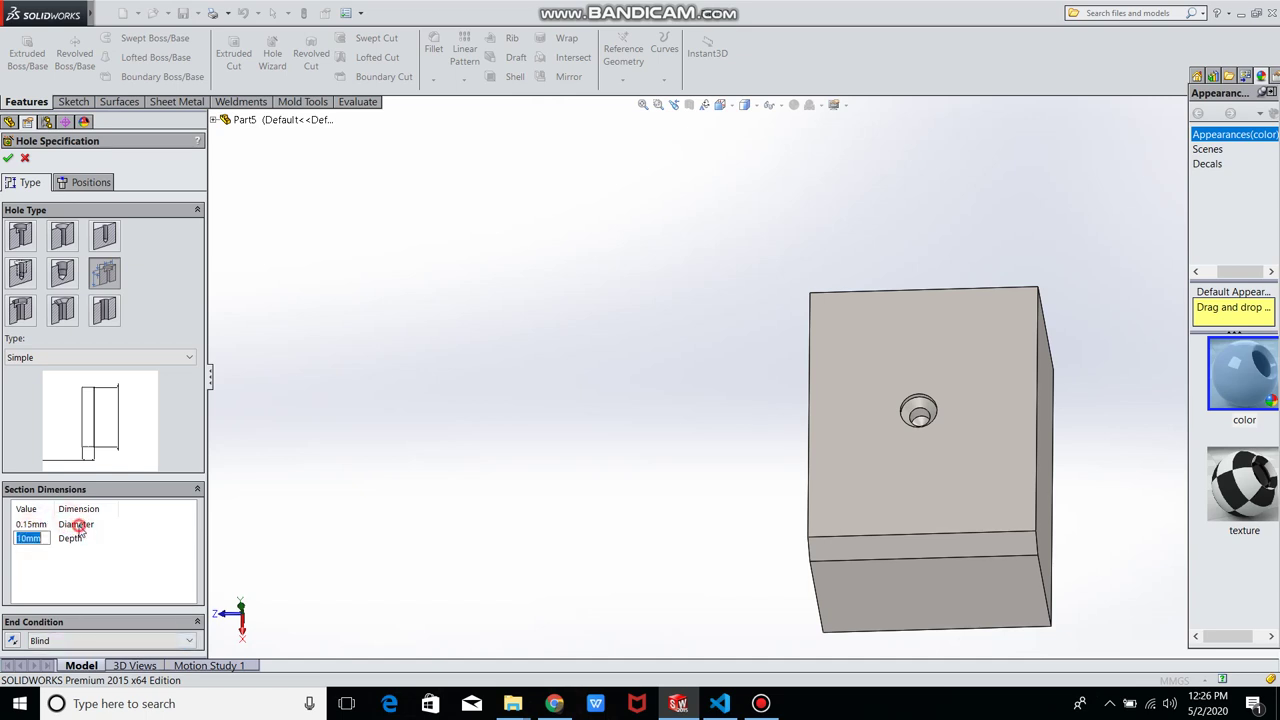
click(38, 526)
text(20)
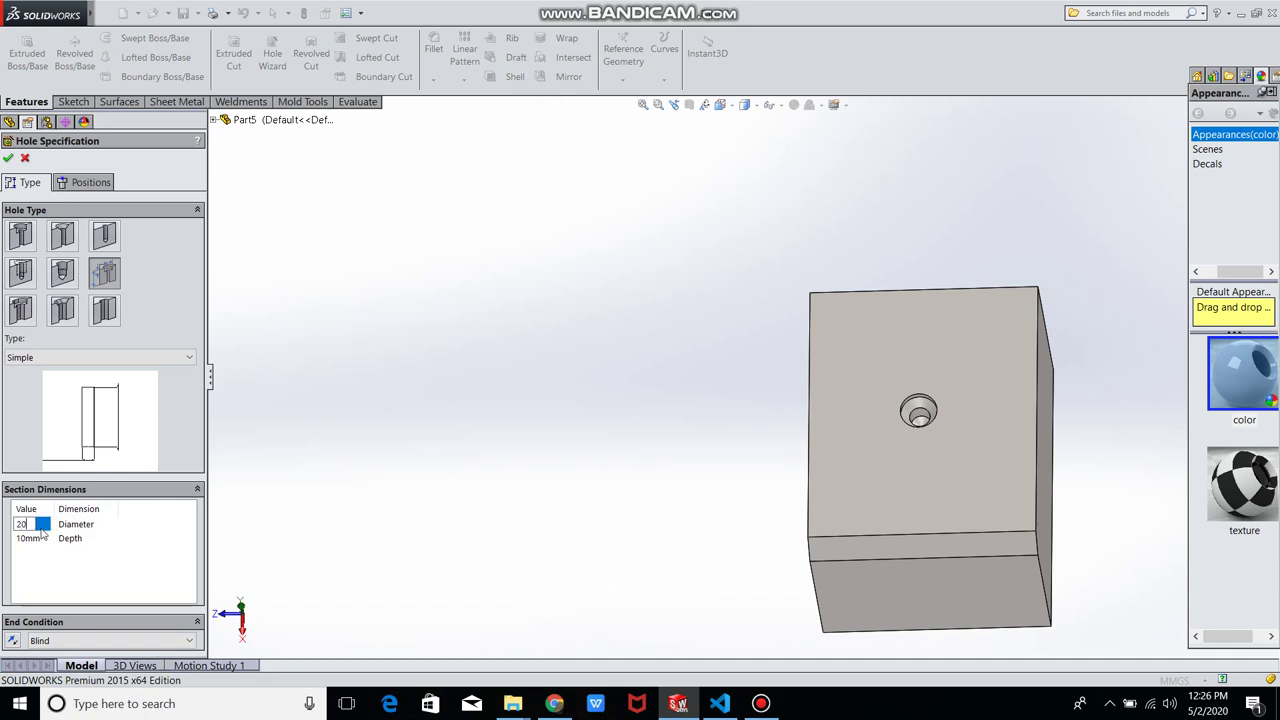
click(410, 528)
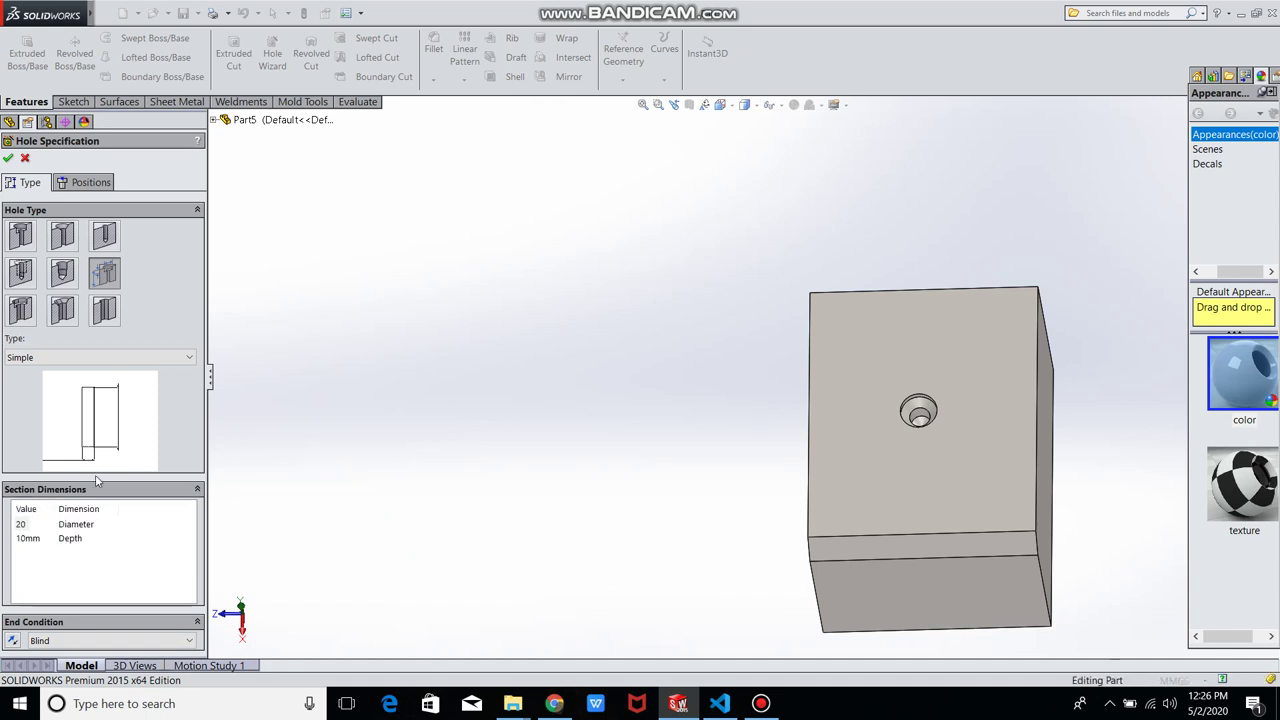
click(37, 541)
text(30)
click(343, 486)
click(74, 185)
Place the 20-diameter, 30-deep hole above the countersunk hole, accept it, and orbit to inspect.
click(99, 271)
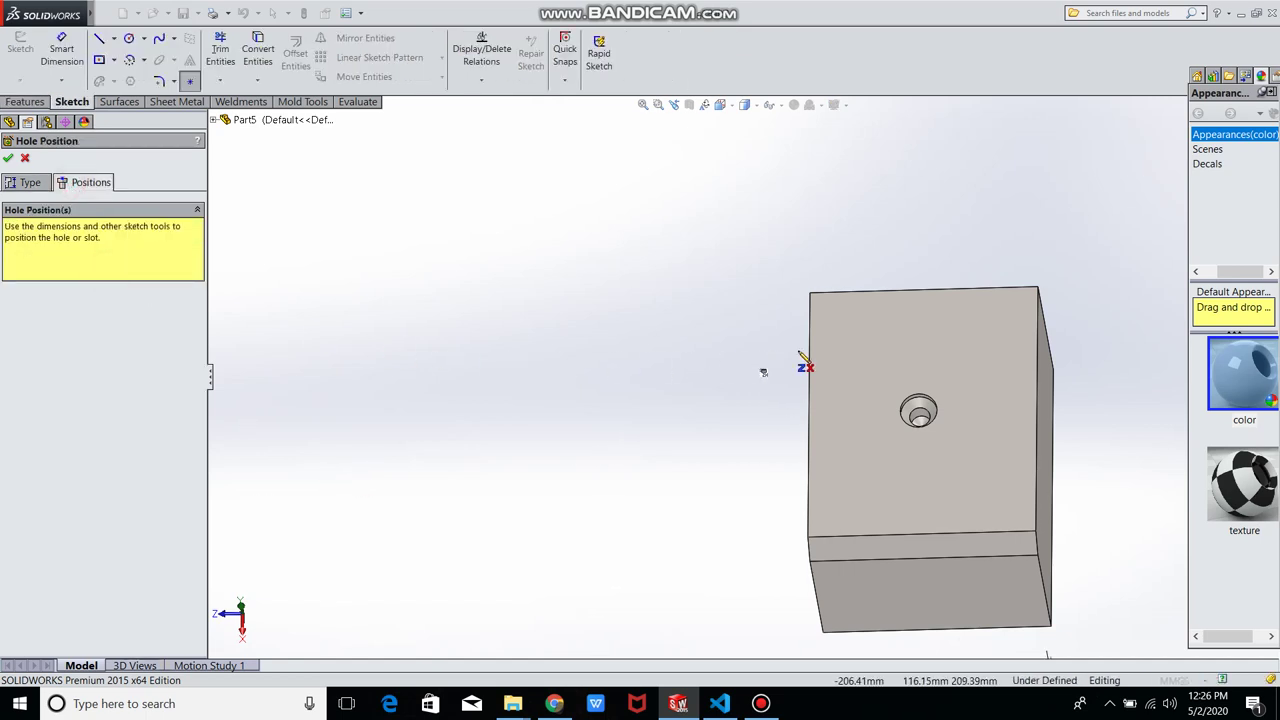
click(909, 333)
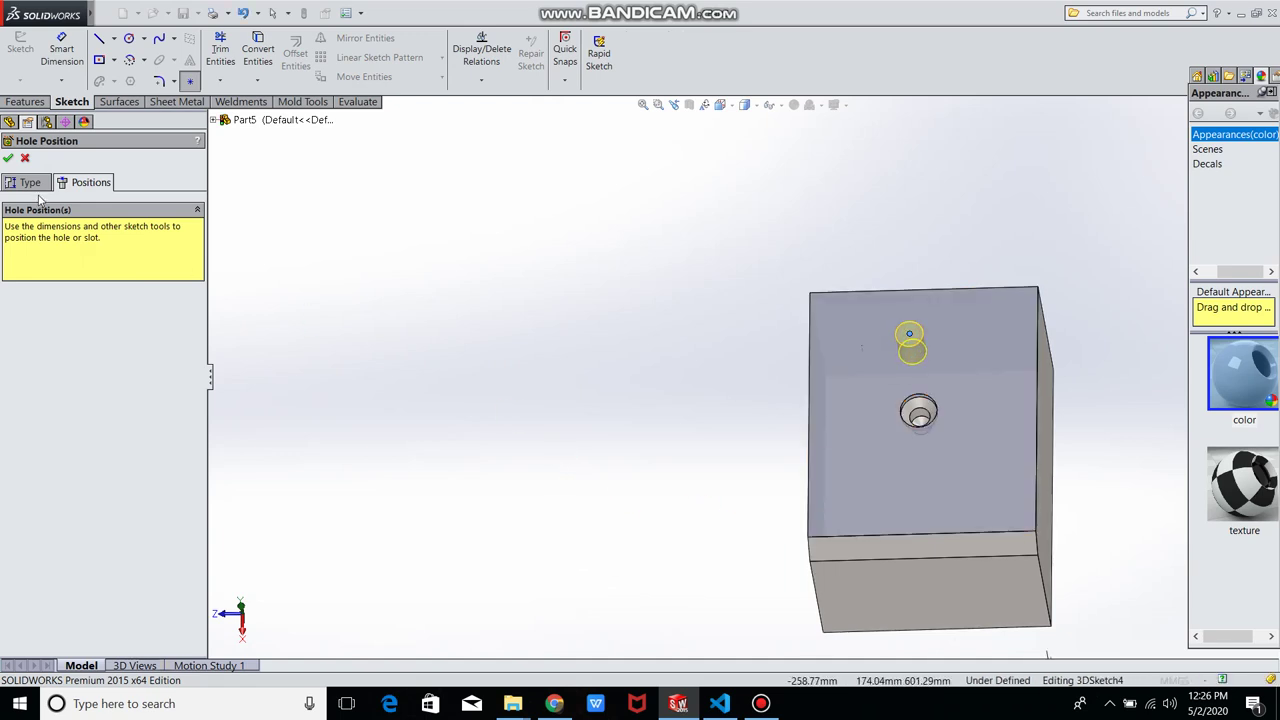
click(8, 159)
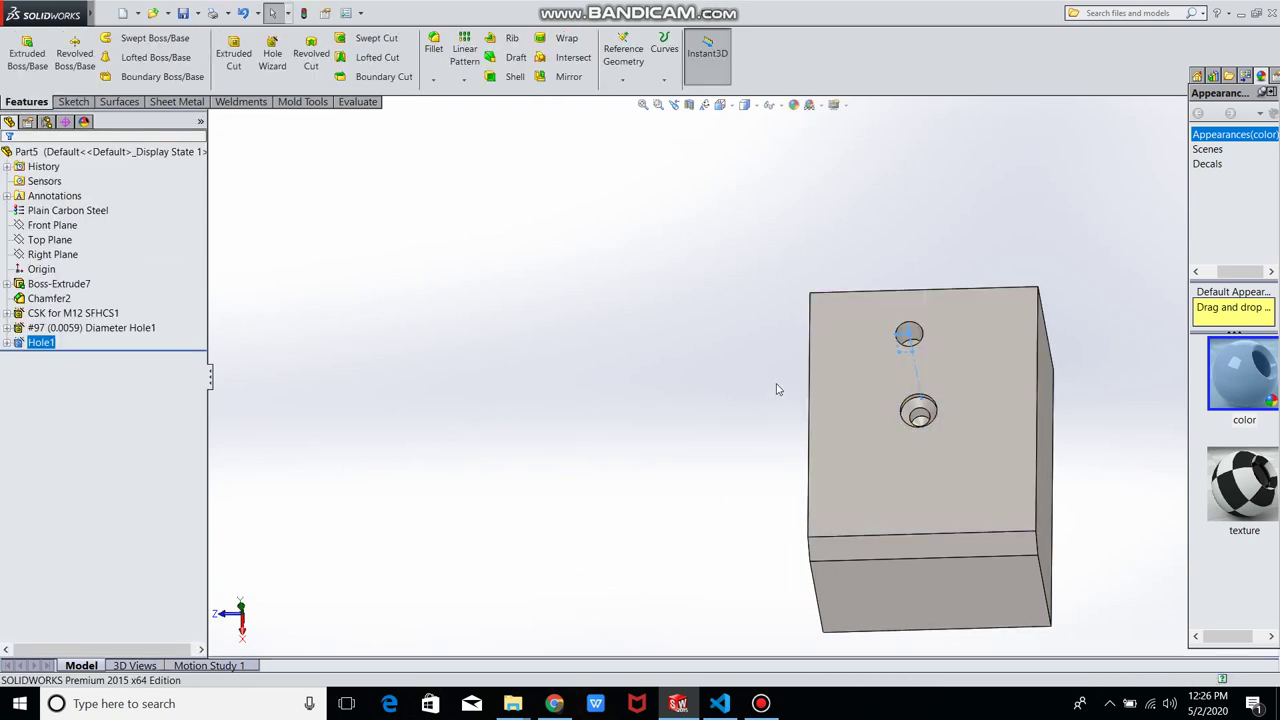
mouse_move(774, 386)
middle_down()
mouse_move(781, 466)
mouse_move(751, 423)
mouse_move(766, 449)
middle_up()
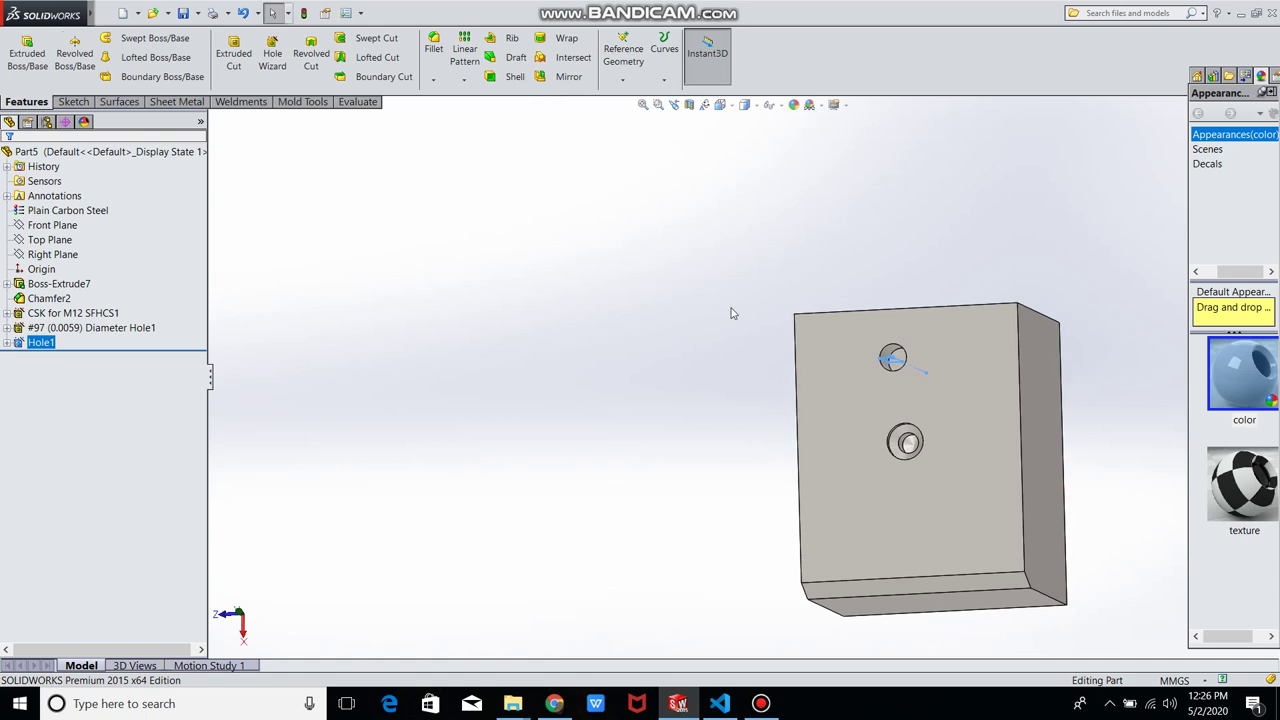